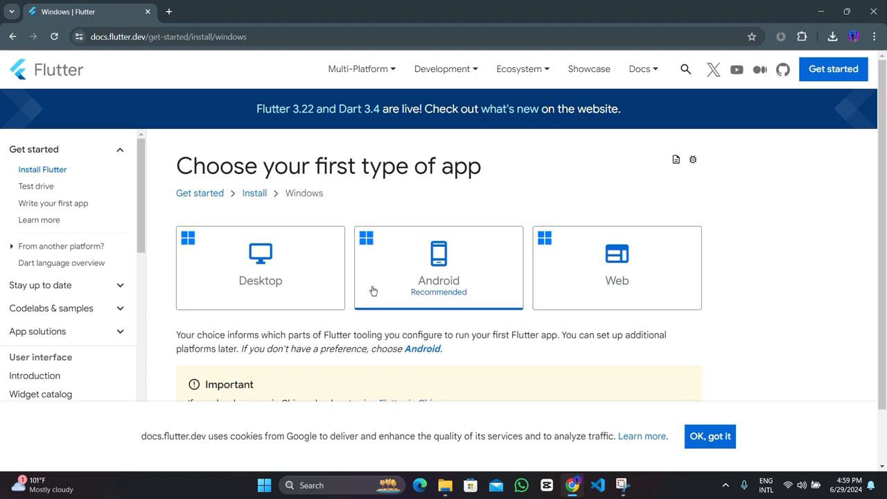
Open the Windows setup guide for Android apps and review its hardware, software and editor requirements up to the Flutter SDK installation section
{"action": "scroll", "coordinate": [303, 334], "scroll_direction": "down", "scroll_amount": 1}
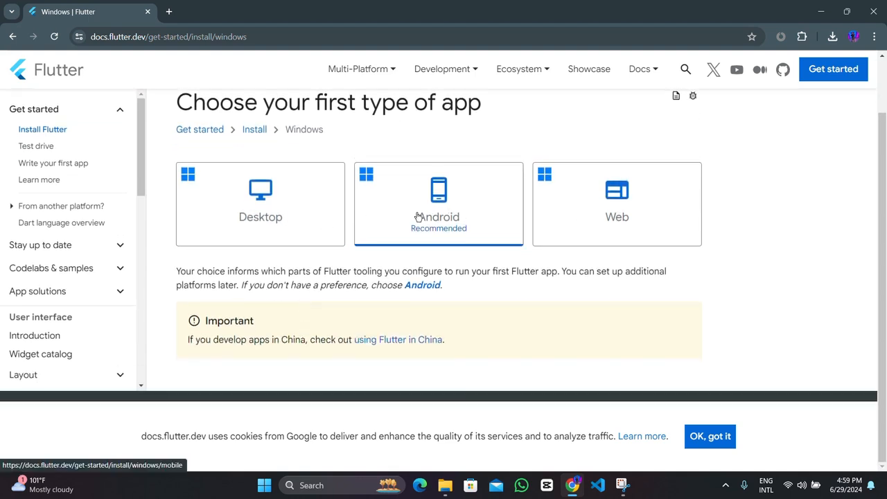
{"action": "left_click", "coordinate": [458, 226]}
{"action": "scroll", "coordinate": [298, 257], "scroll_direction": "down", "scroll_amount": 1}
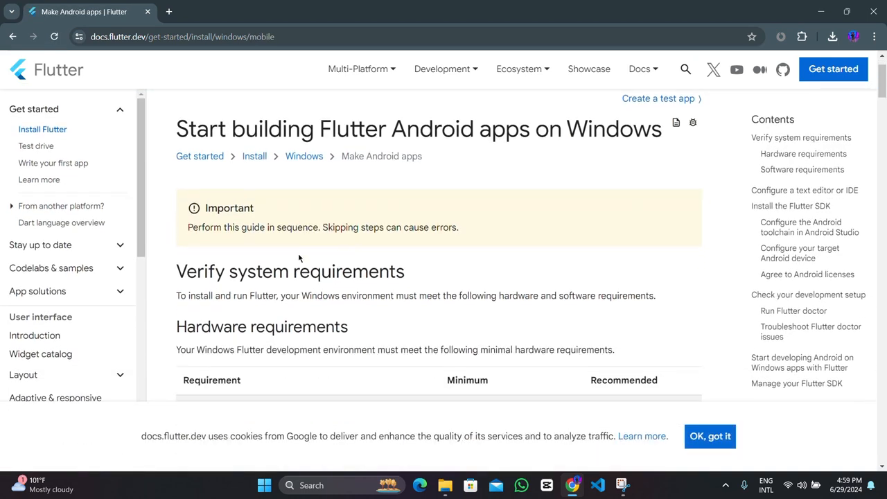
{"action": "scroll", "coordinate": [341, 227], "scroll_direction": "down", "scroll_amount": 2}
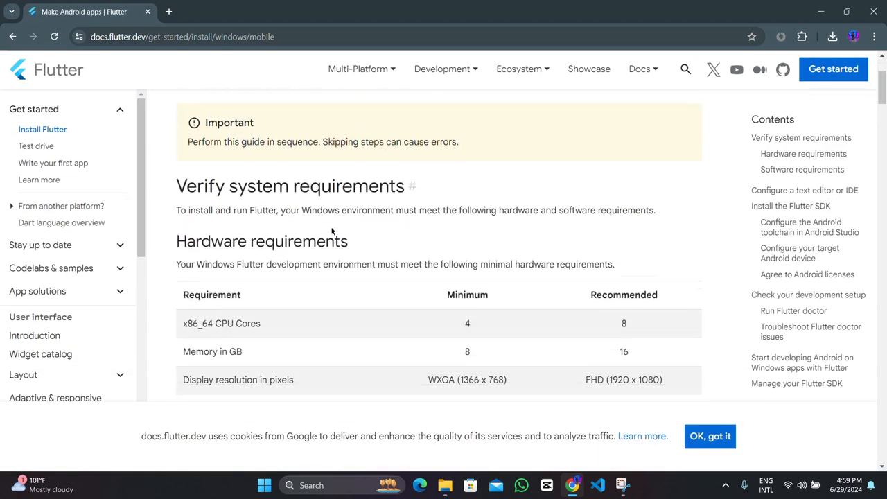
{"action": "scroll", "coordinate": [331, 227], "scroll_direction": "down", "scroll_amount": 1}
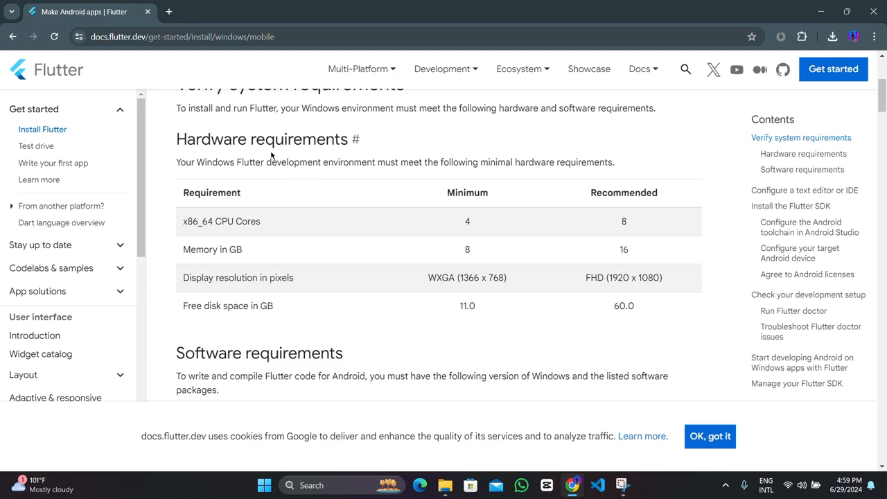
{"action": "scroll", "coordinate": [305, 294], "scroll_direction": "down", "scroll_amount": 3}
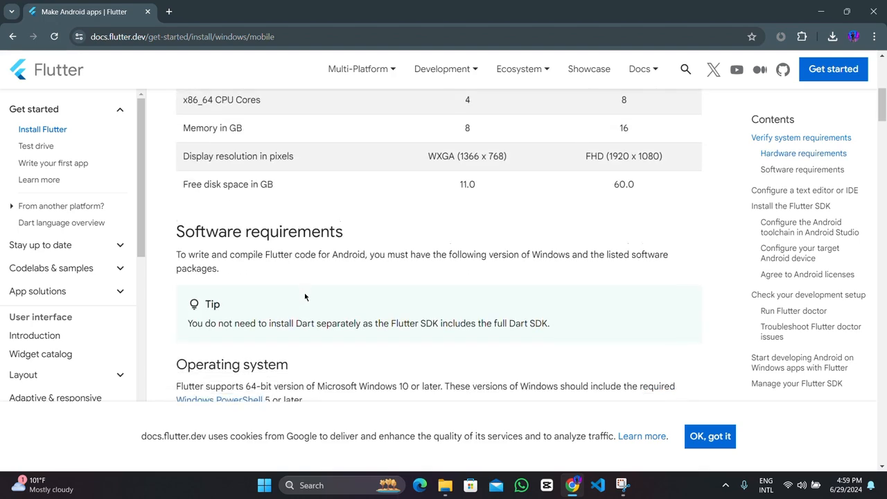
{"action": "scroll", "coordinate": [352, 191], "scroll_direction": "down", "scroll_amount": 3}
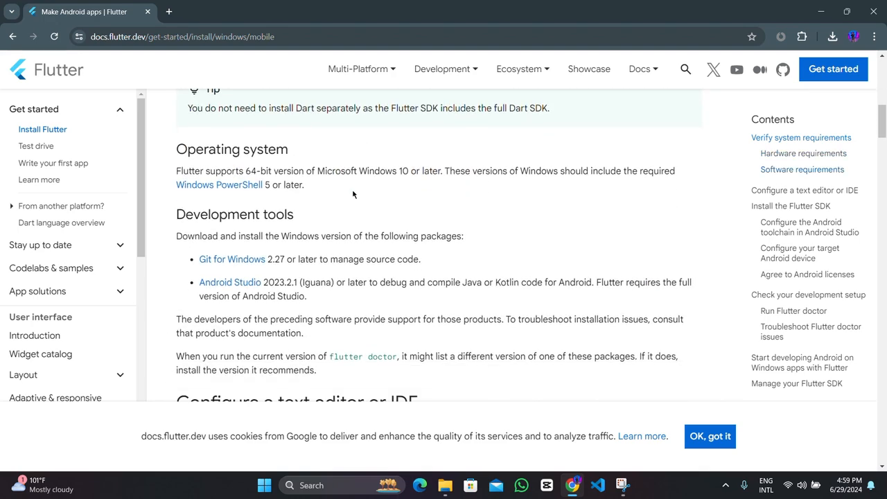
{"action": "scroll", "coordinate": [319, 230], "scroll_direction": "down", "scroll_amount": 6}
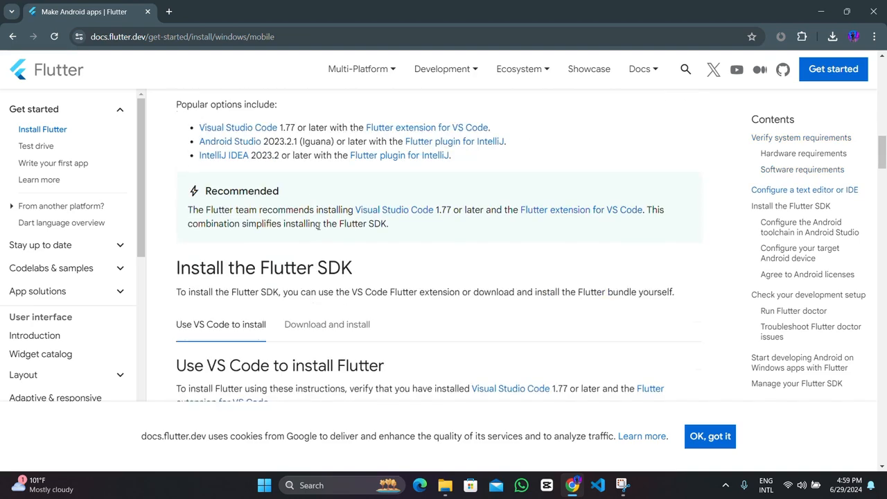
{"action": "scroll", "coordinate": [320, 222], "scroll_direction": "down", "scroll_amount": 1}
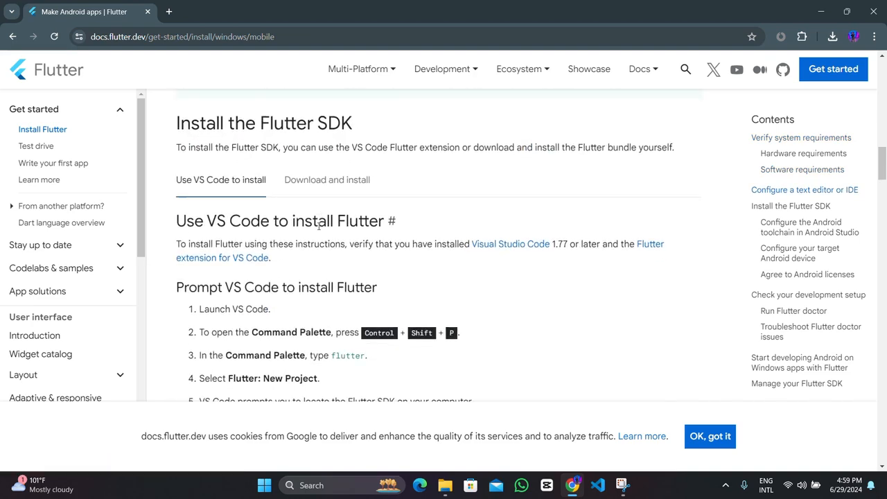
Download the flutter_windows_3.22.2-stable.zip bundle from the guide's manual download and install instructions
{"action": "left_click", "coordinate": [324, 173]}
{"action": "scroll", "coordinate": [247, 188], "scroll_direction": "down", "scroll_amount": 1}
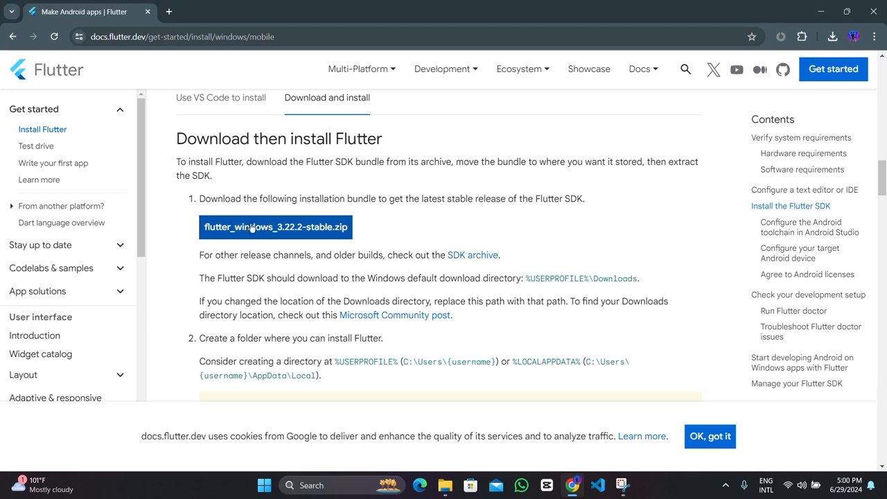
{"action": "left_click", "coordinate": [259, 230]}
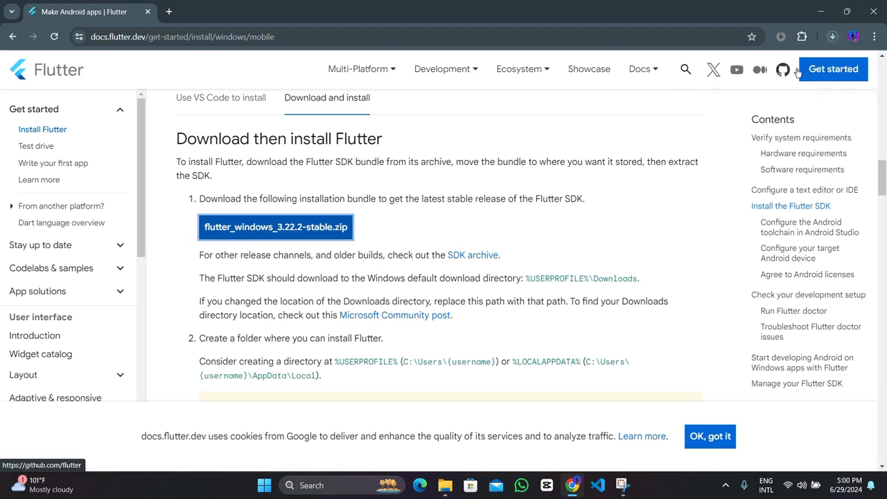
Check the progress of the Flutter SDK download and show the finished zip file in its folder
{"action": "left_click", "coordinate": [831, 40]}
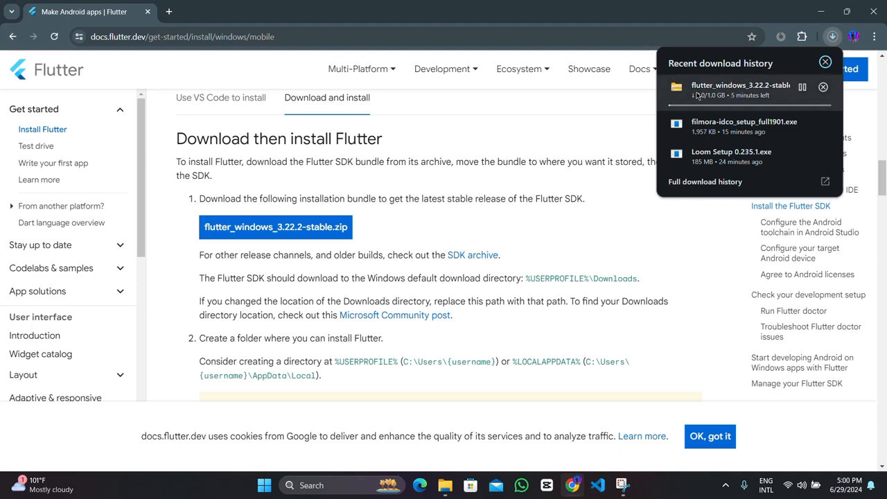
{"action": "left_click", "coordinate": [419, 228]}
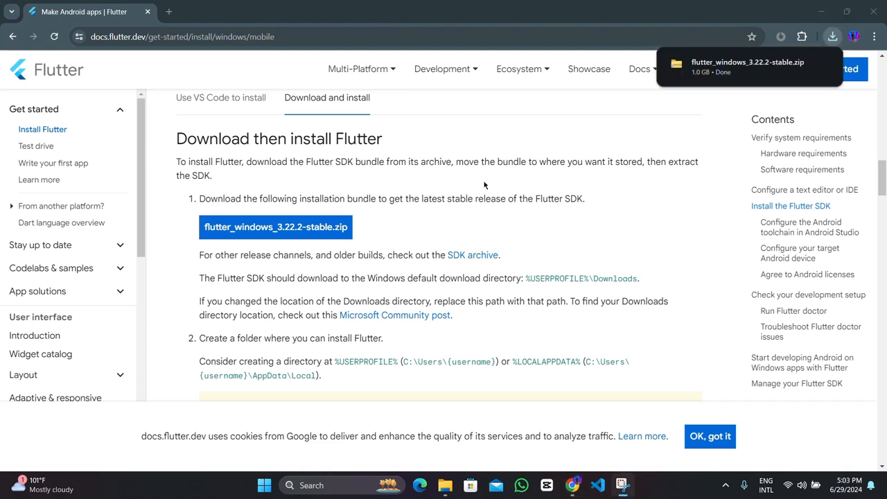
{"action": "mouse_move", "coordinate": [768, 60]}
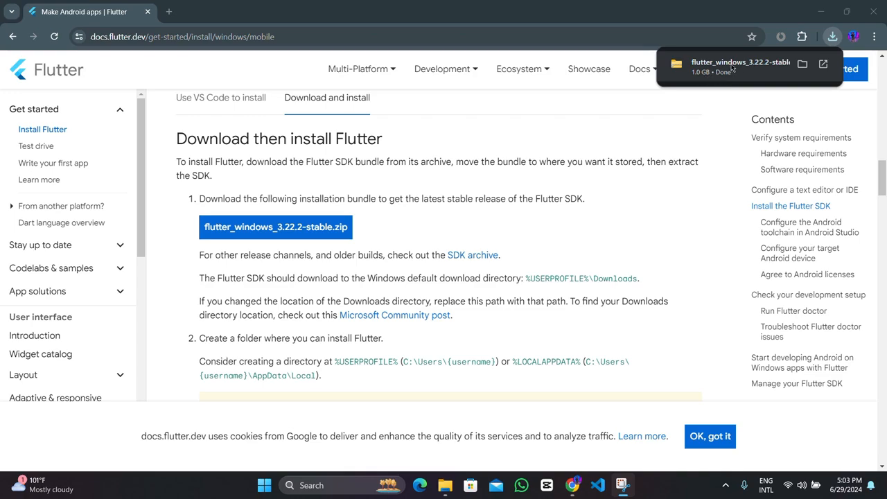
{"action": "left_click", "coordinate": [802, 64]}
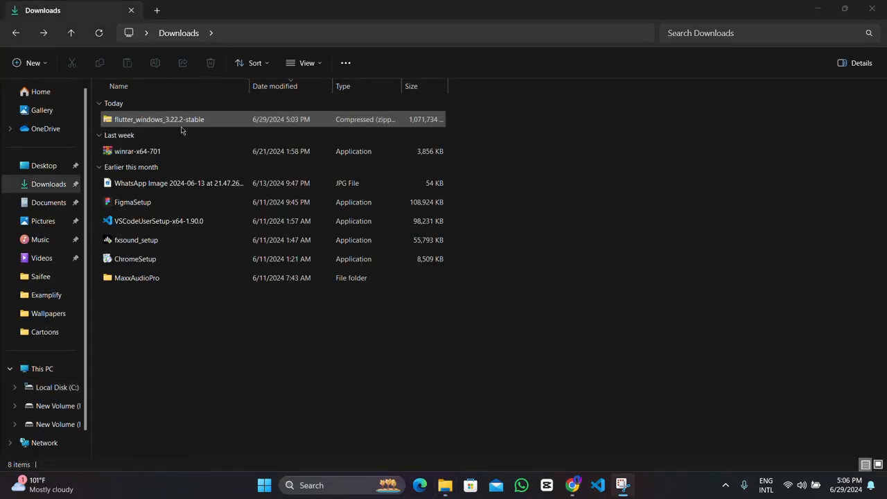
Create a new folder named flutter in the root of Local Disk (C:)
{"action": "left_click", "coordinate": [44, 391]}
{"action": "right_click", "coordinate": [169, 299]}
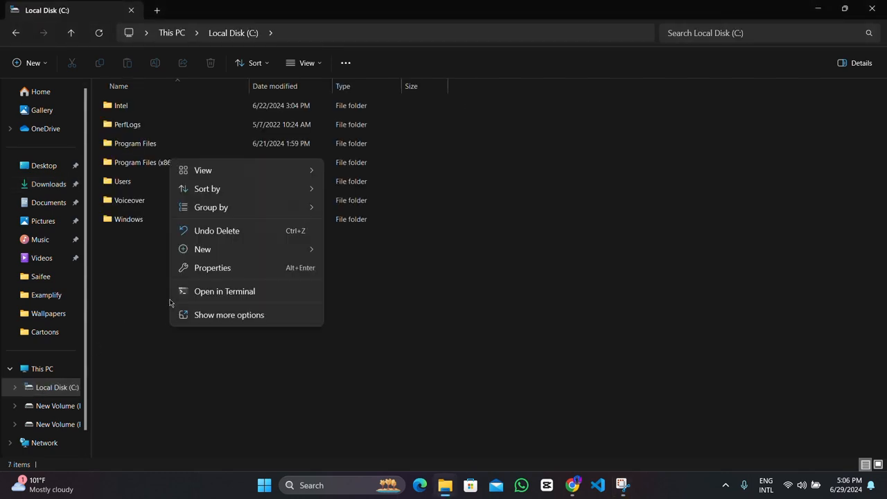
{"action": "mouse_move", "coordinate": [292, 253]}
{"action": "left_click", "coordinate": [341, 254]}
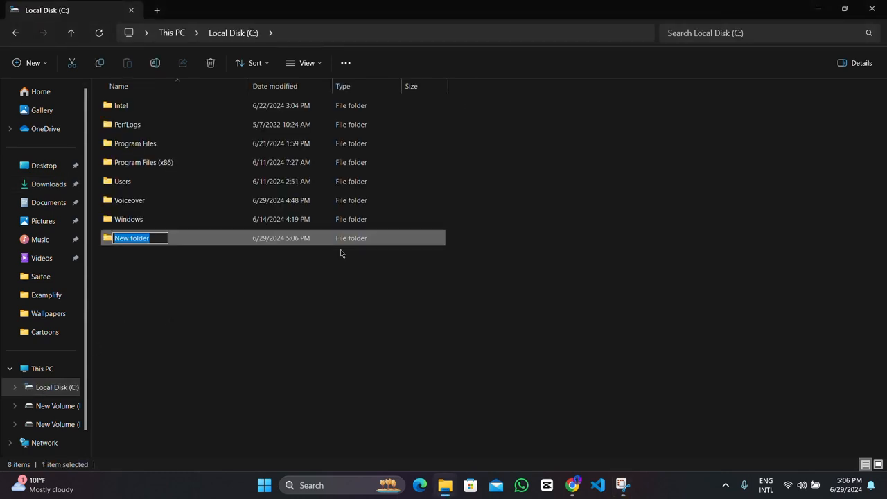
{"action": "type", "text": "flutter"}
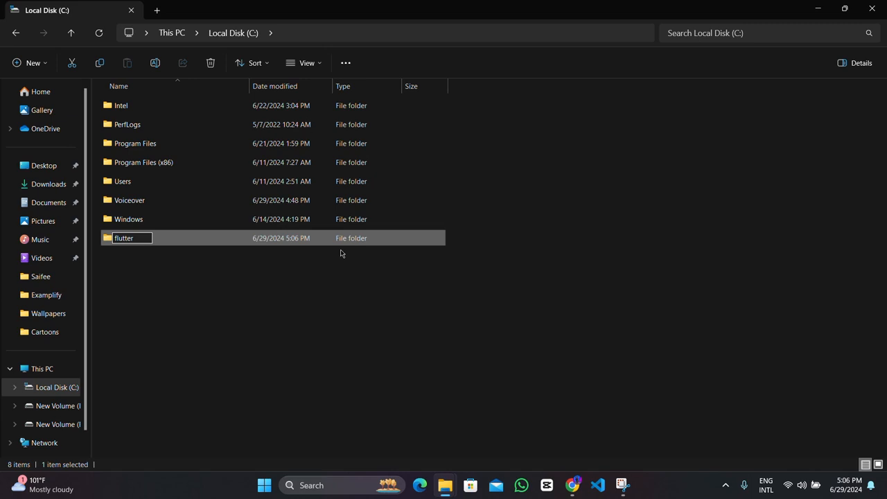
{"action": "key", "text": "Return"}
Open the new flutter folder and create a subfolder named src inside it
{"action": "double_click", "coordinate": [184, 244]}
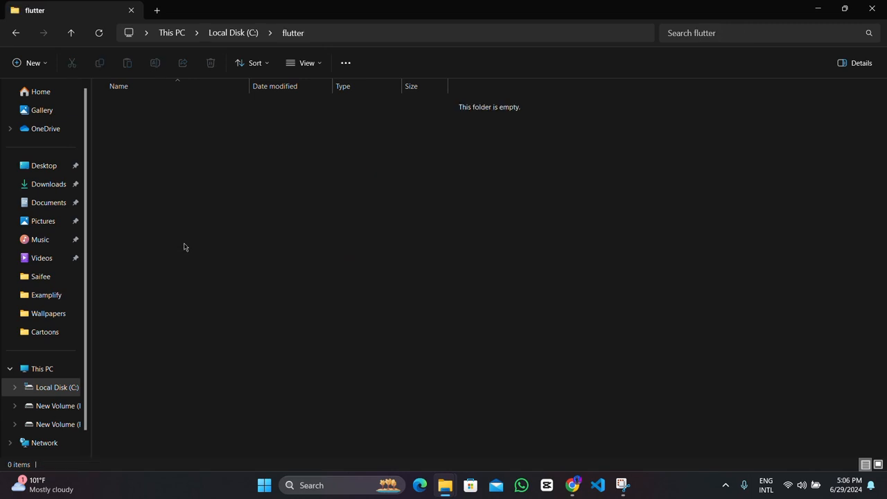
{"action": "right_click", "coordinate": [184, 247]}
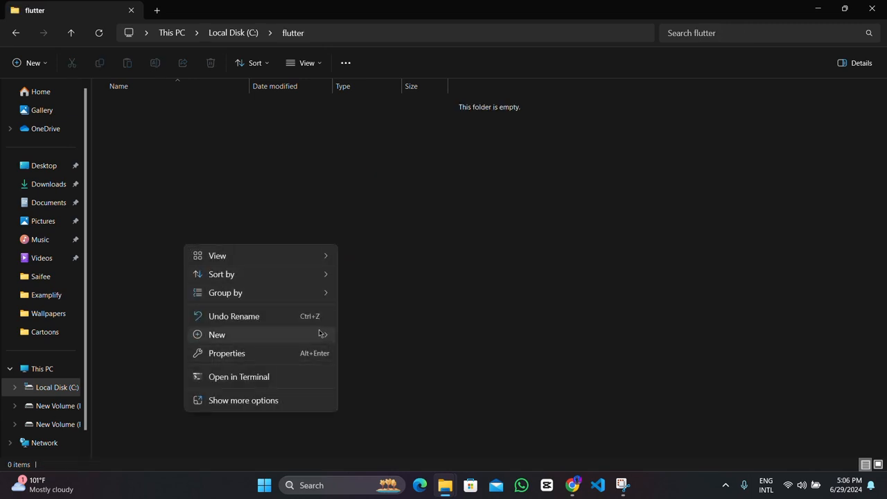
{"action": "mouse_move", "coordinate": [268, 335]}
{"action": "left_click", "coordinate": [346, 337]}
{"action": "type", "text": "src"}
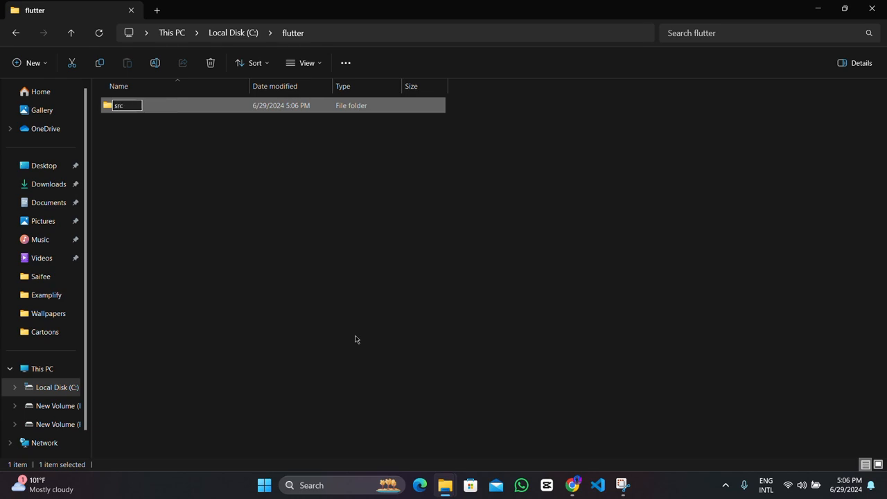
{"action": "key", "text": "Return"}
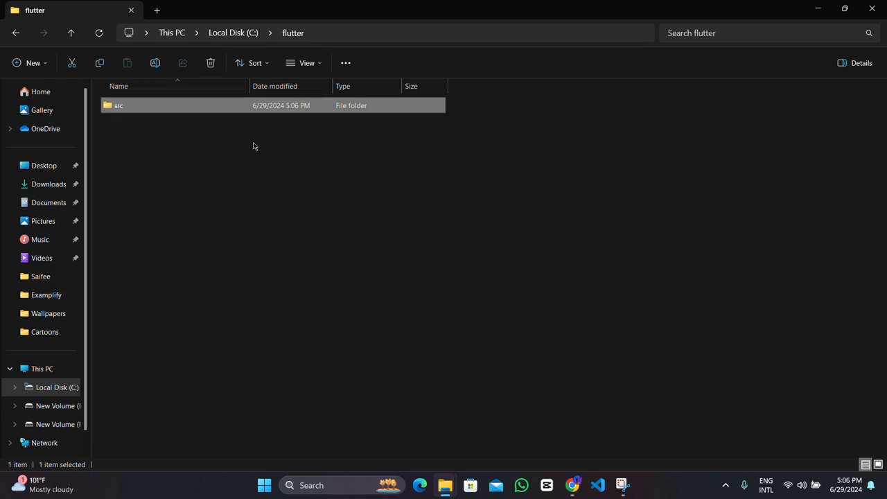
Extract the flutter_windows_3.22.2-stable archive from Downloads with WinRAR, using C:\flutter\src as the destination path
{"action": "left_click", "coordinate": [43, 183]}
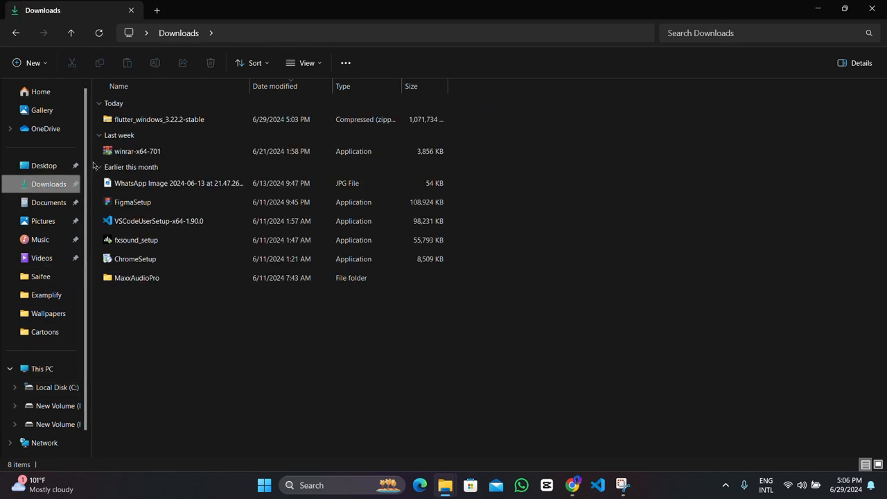
{"action": "left_click", "coordinate": [143, 120]}
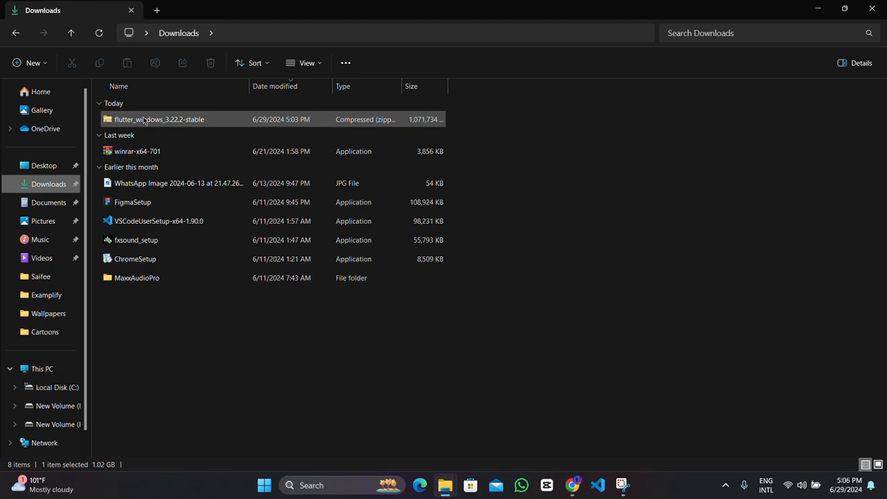
{"action": "right_click", "coordinate": [143, 119]}
{"action": "mouse_move", "coordinate": [290, 334]}
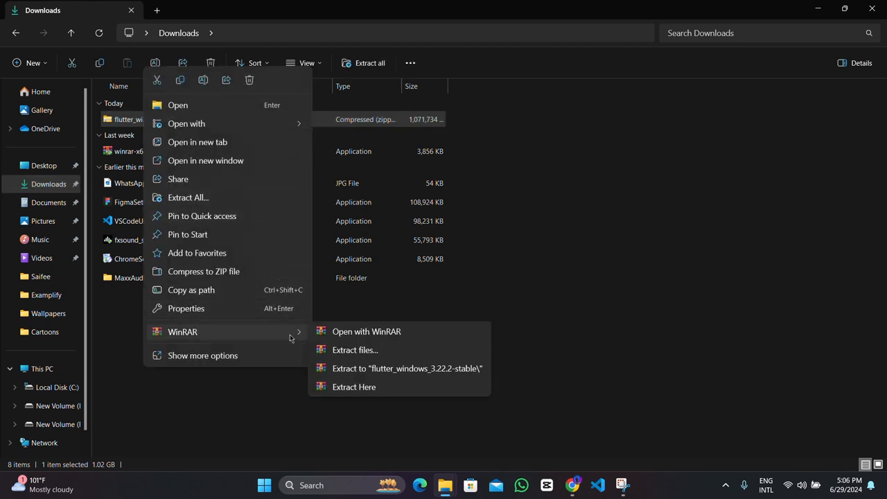
{"action": "left_click", "coordinate": [361, 355]}
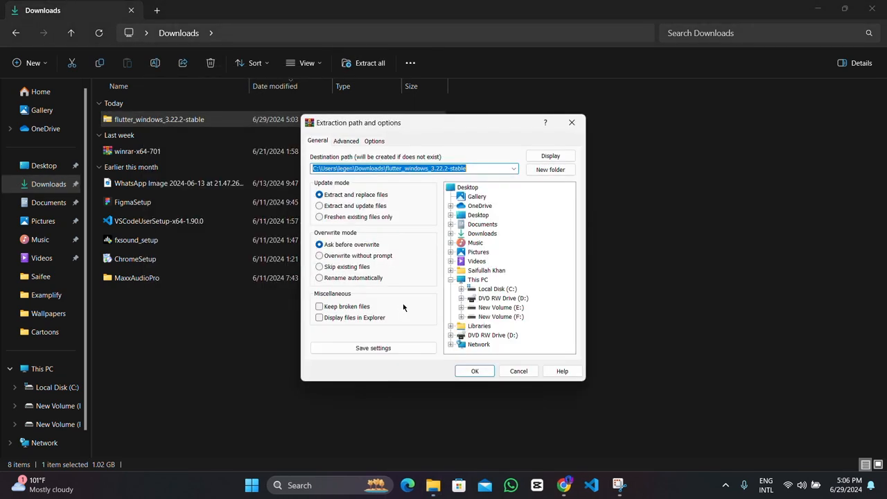
{"action": "left_click", "coordinate": [486, 290]}
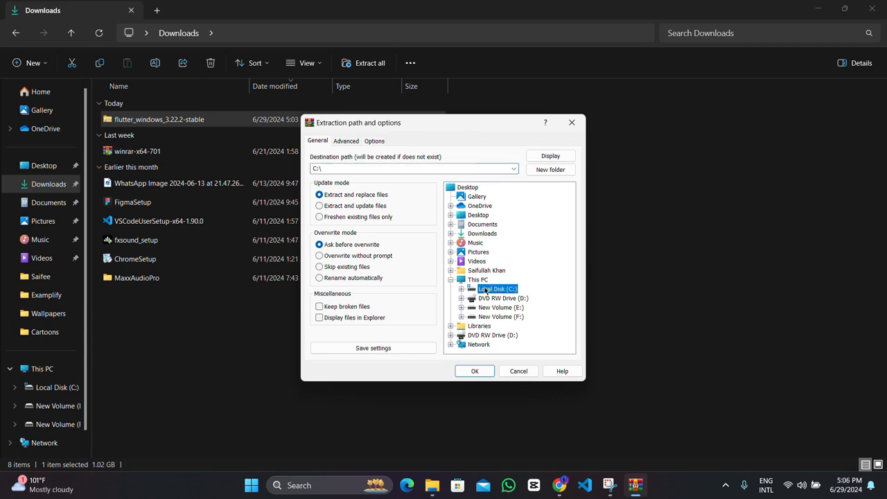
{"action": "left_click", "coordinate": [461, 290]}
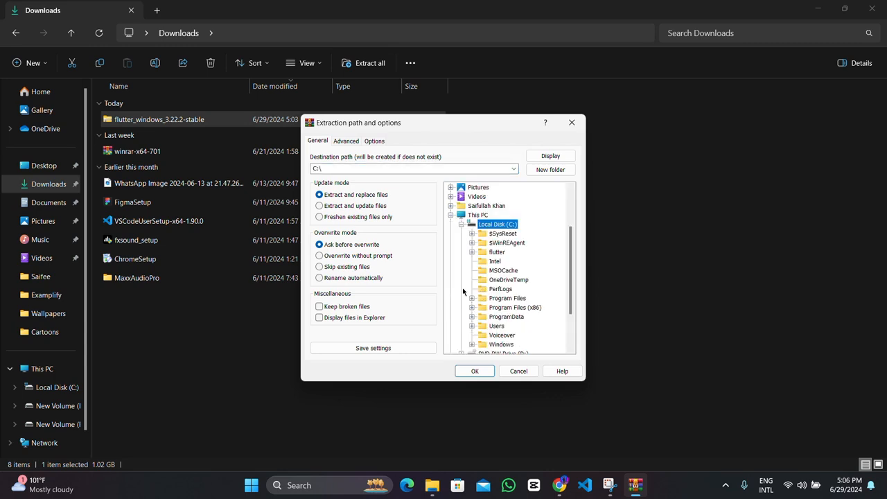
{"action": "double_click", "coordinate": [493, 252]}
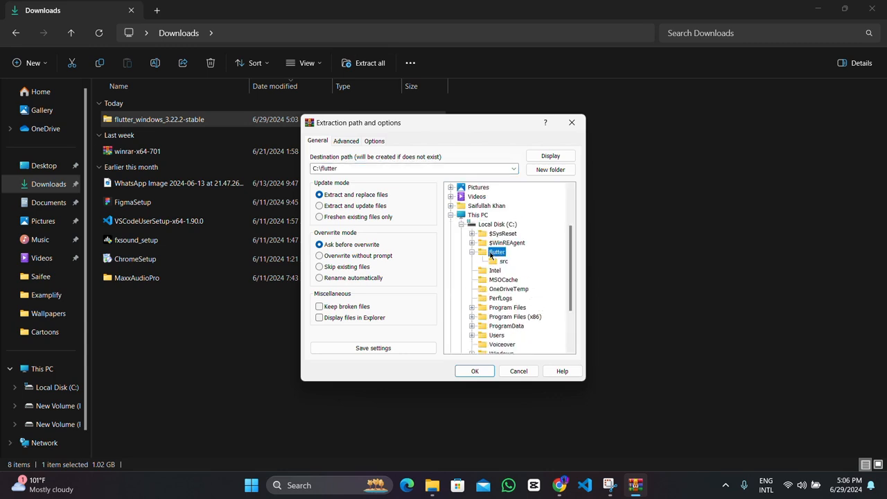
{"action": "left_click", "coordinate": [499, 261]}
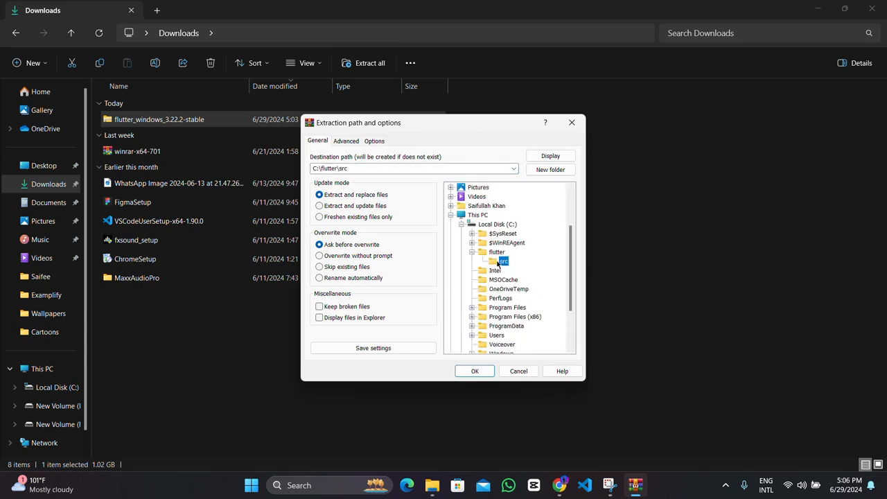
{"action": "left_click", "coordinate": [475, 370]}
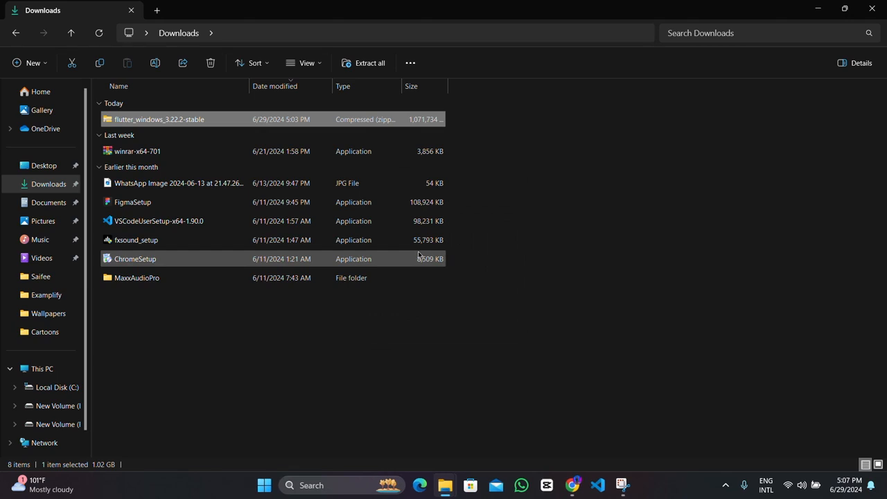
Browse on Local Disk (C:) to the extracted SDK's bin folder at C:\flutter\src\flutter\bin
{"action": "left_click", "coordinate": [66, 388]}
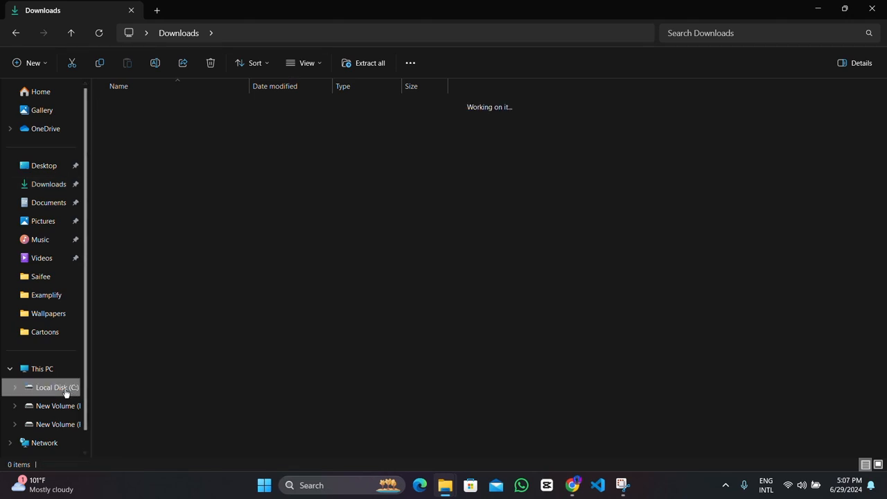
{"action": "double_click", "coordinate": [131, 106]}
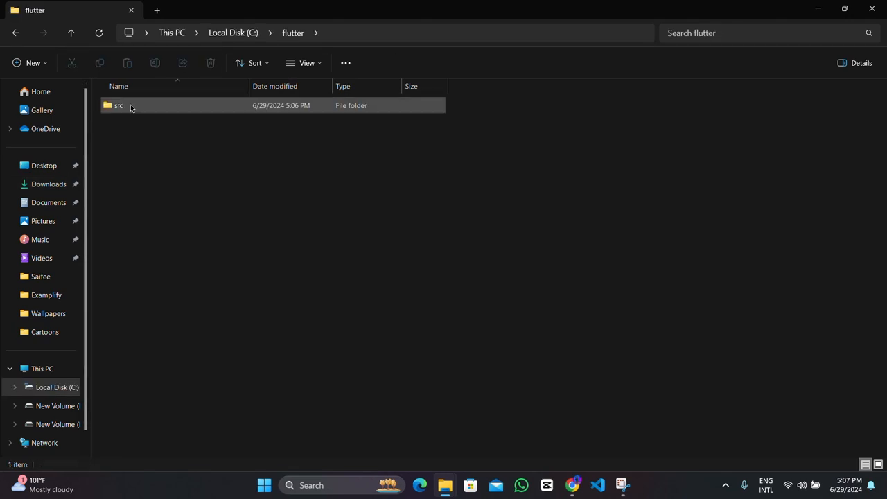
{"action": "double_click", "coordinate": [130, 106]}
{"action": "double_click", "coordinate": [131, 106]}
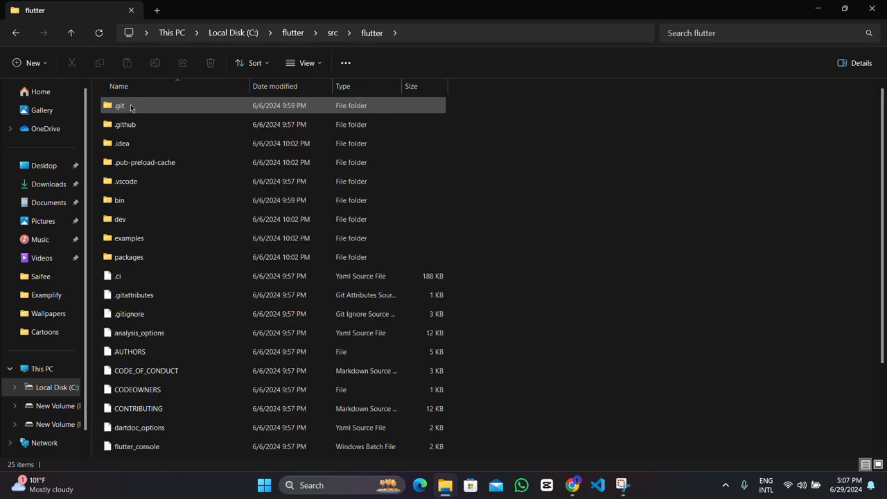
{"action": "double_click", "coordinate": [136, 206]}
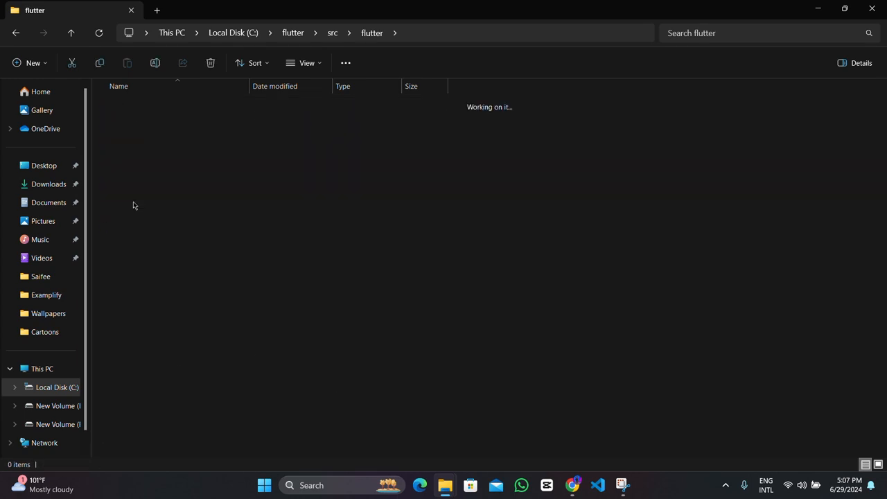
Open a command prompt in the bin folder and run flutter doctor
{"action": "left_click", "coordinate": [560, 34]}
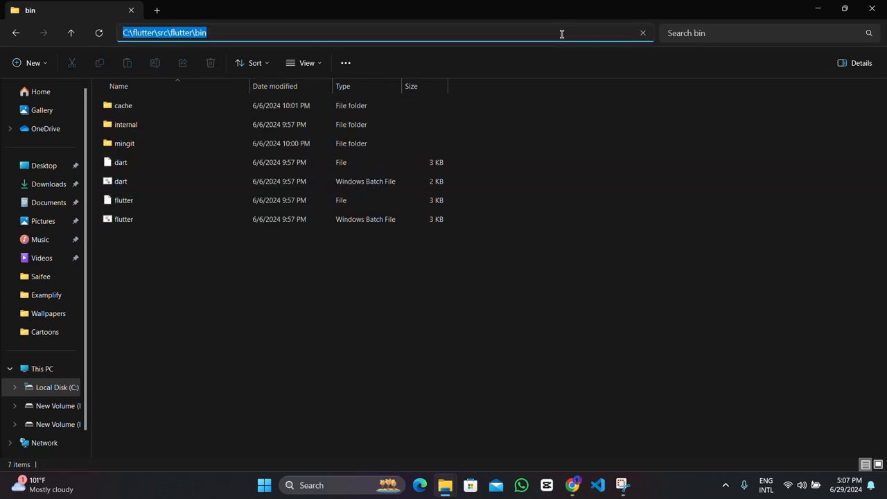
{"action": "type", "text": "cmd"}
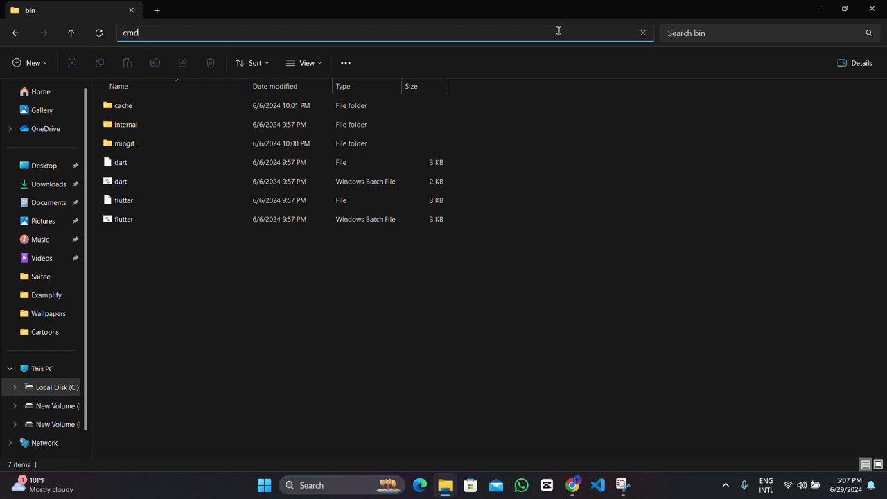
{"action": "key", "text": "Return"}
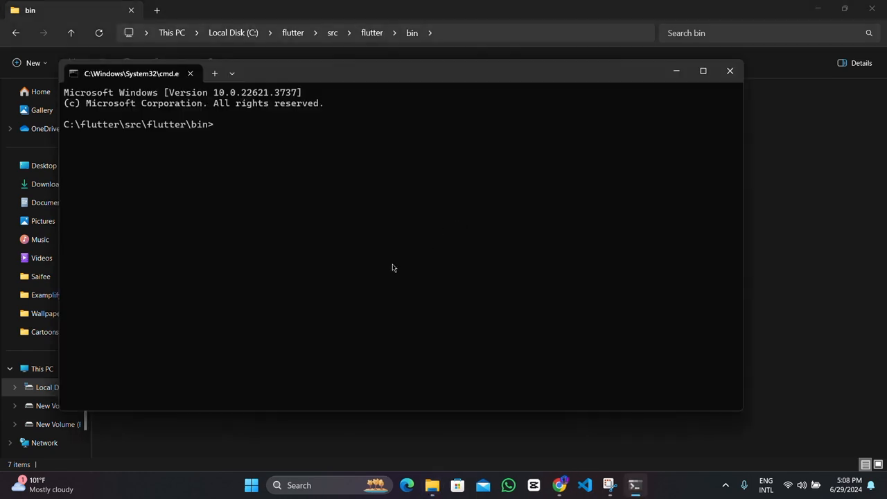
{"action": "type", "text": "flutter doctor"}
{"action": "key", "text": "Return"}
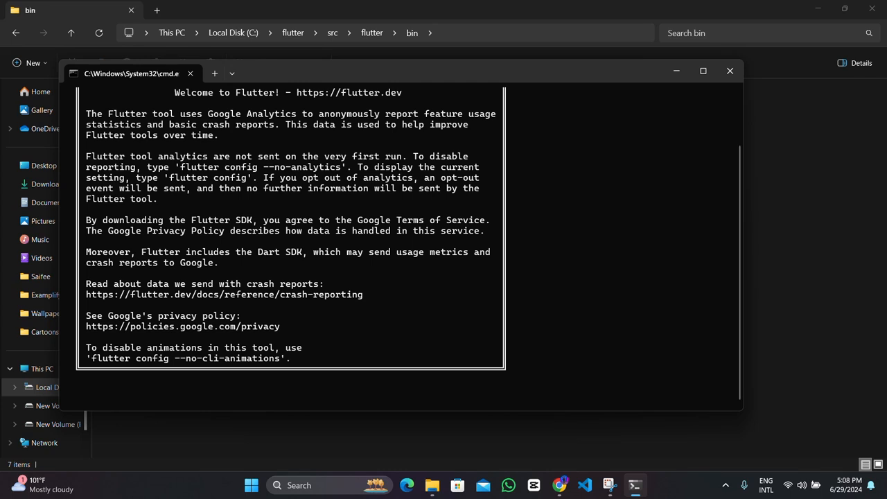
Read through the flutter doctor welcome text and summary, and close the command prompt window
{"action": "scroll", "coordinate": [306, 208], "scroll_direction": "up", "scroll_amount": 1}
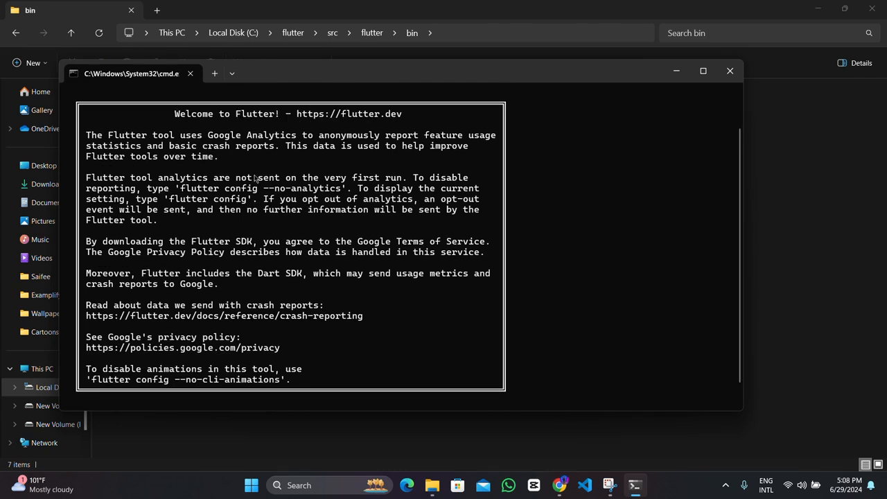
{"action": "scroll", "coordinate": [243, 316], "scroll_direction": "down", "scroll_amount": 2}
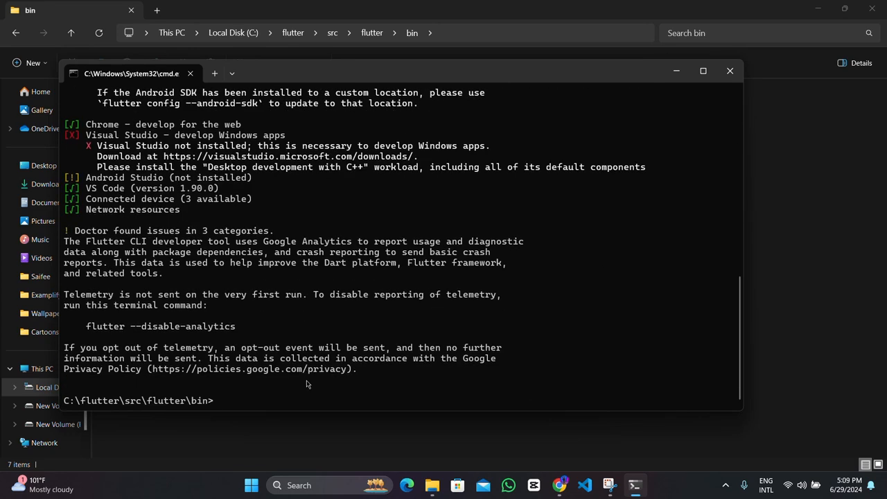
{"action": "scroll", "coordinate": [255, 328], "scroll_direction": "up", "scroll_amount": 2}
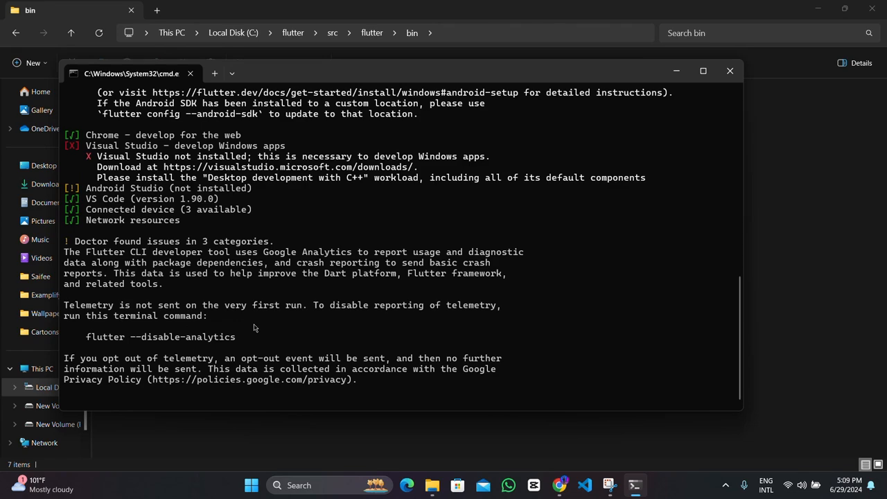
{"action": "scroll", "coordinate": [256, 328], "scroll_direction": "up", "scroll_amount": 3}
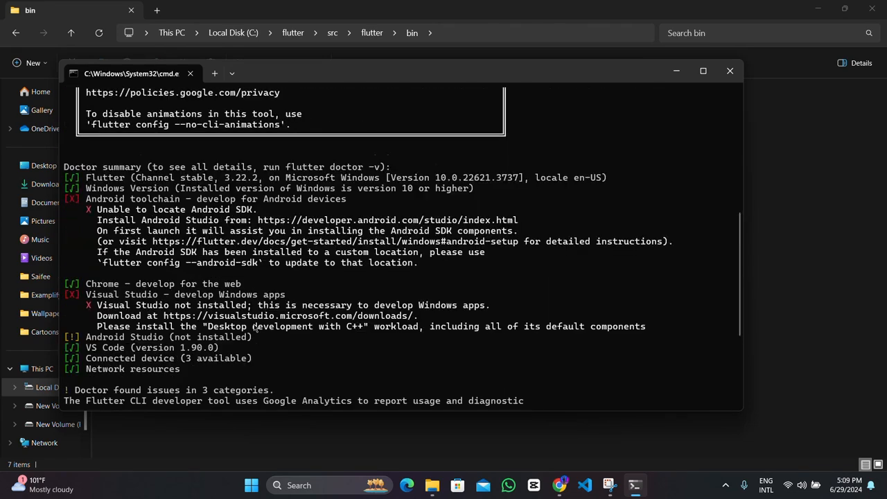
{"action": "scroll", "coordinate": [255, 327], "scroll_direction": "down", "scroll_amount": 1}
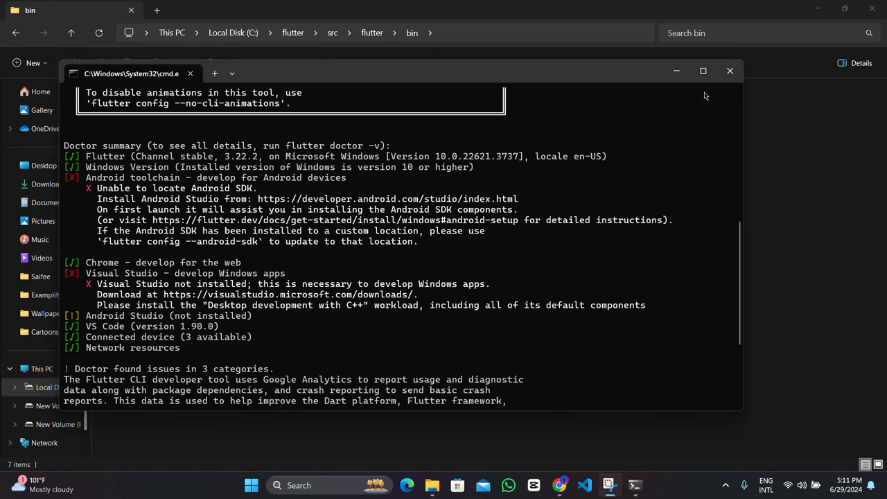
{"action": "left_click", "coordinate": [729, 72]}
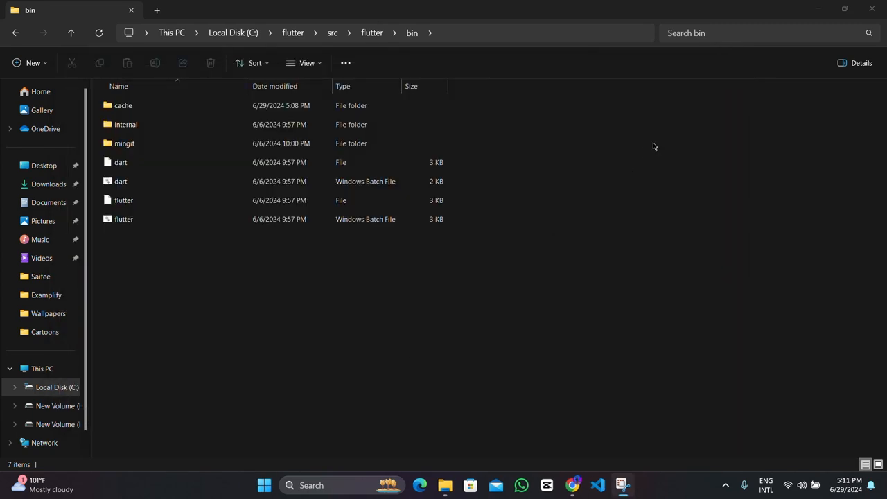
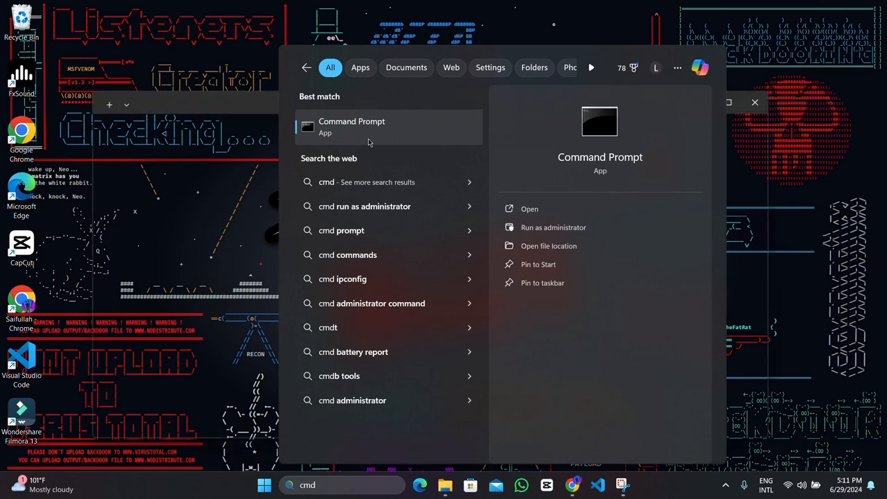
Open Command Prompt from the Windows search results and try running flutter doctor from the user's home folder
{"action": "left_click", "coordinate": [368, 142]}
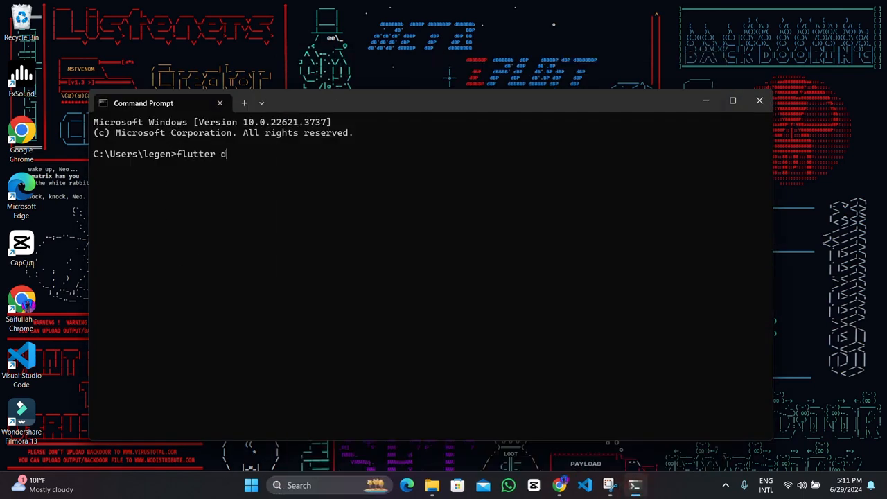
{"action": "type", "text": "or"}
{"action": "key", "text": "Return"}
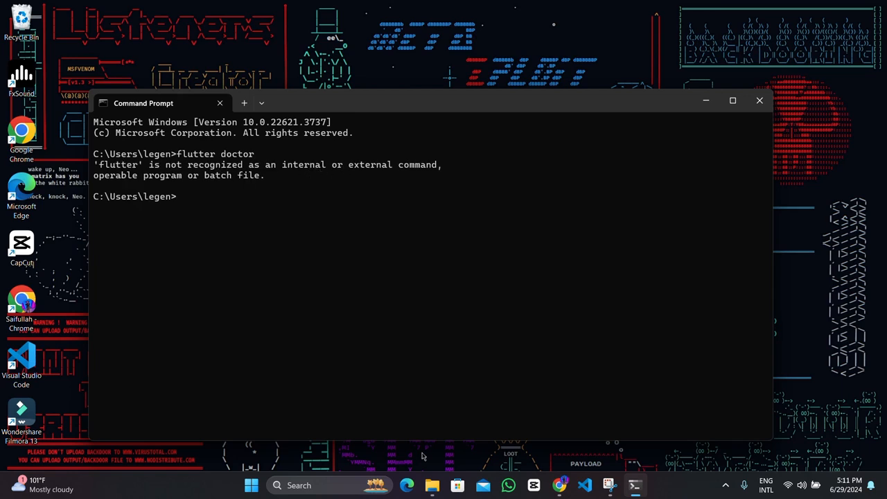
Switch back to the bin folder window and copy its path, C:\flutter\src\flutter\bin
{"action": "mouse_move", "coordinate": [431, 485]}
{"action": "left_click", "coordinate": [499, 416]}
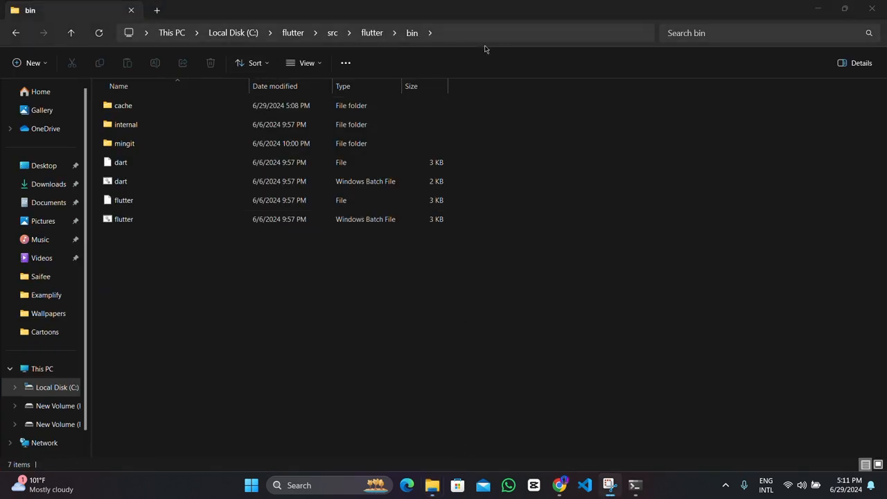
{"action": "left_click", "coordinate": [525, 28]}
{"action": "key", "text": "ctrl+c"}
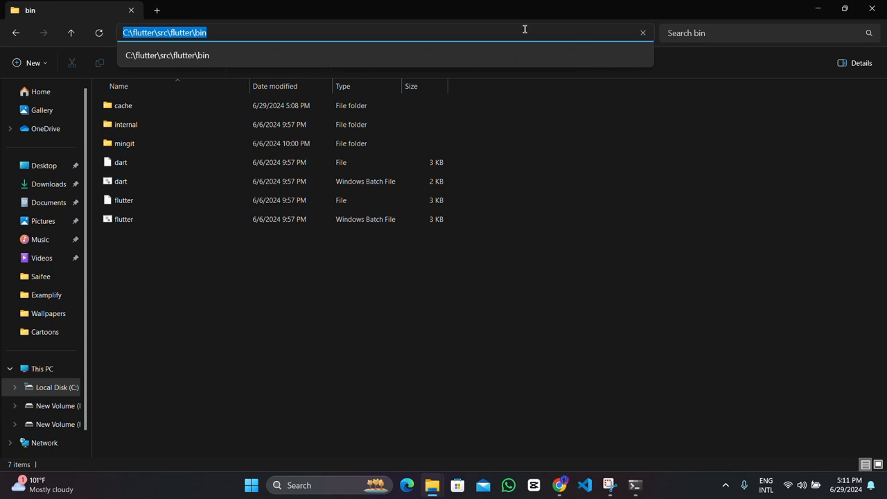
Add C:\flutter\src\flutter\bin as a new entry in the user Path environment variable and save the system properties
{"action": "left_click", "coordinate": [311, 486]}
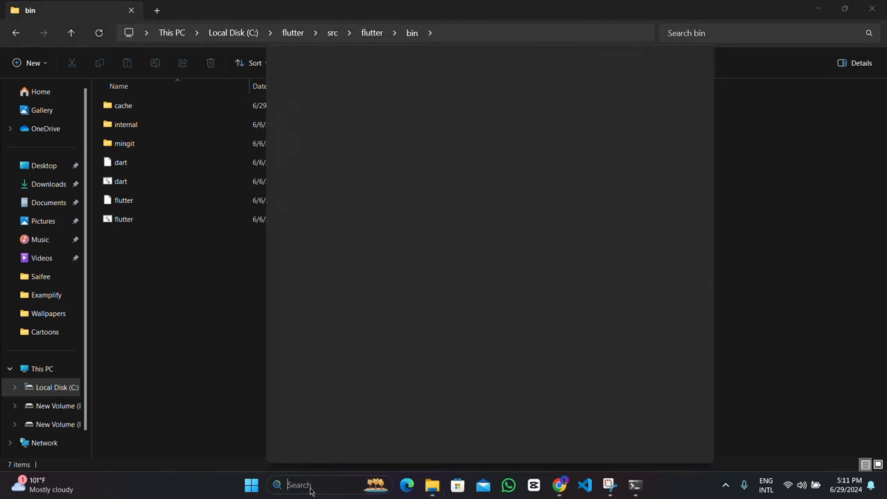
{"action": "type", "text": "env"}
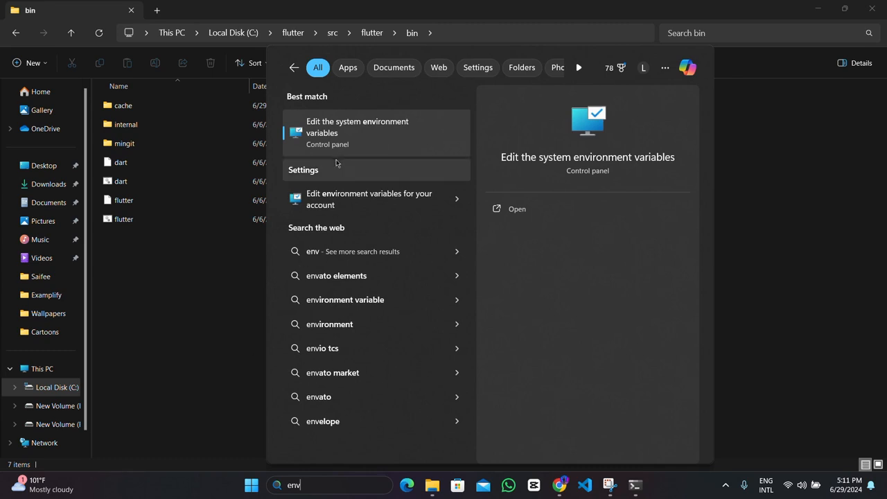
{"action": "left_click", "coordinate": [332, 133]}
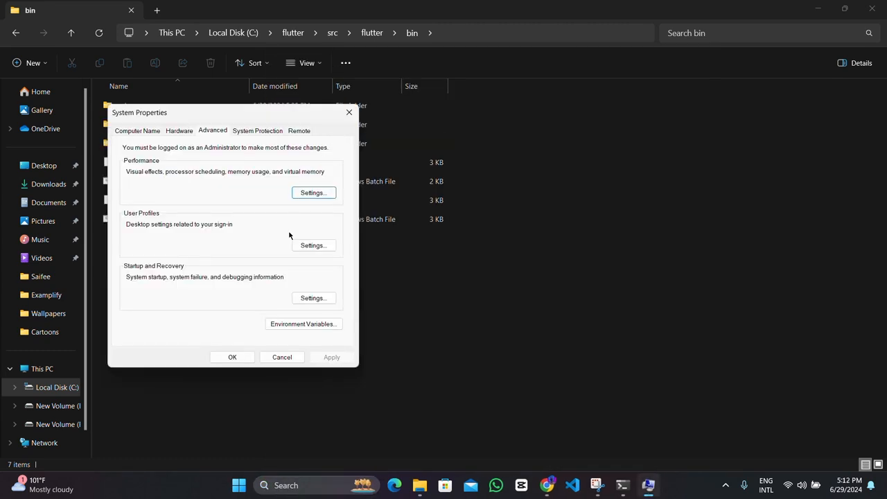
{"action": "left_click", "coordinate": [299, 326]}
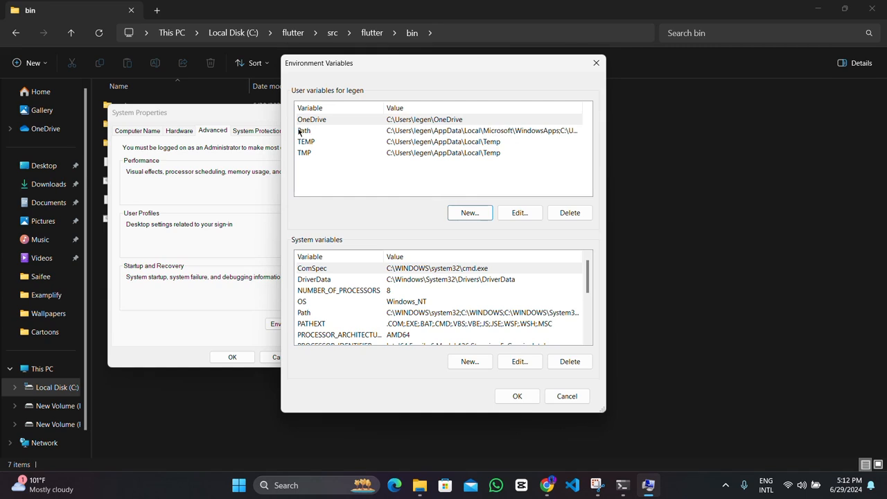
{"action": "left_click", "coordinate": [301, 130]}
{"action": "left_click", "coordinate": [524, 214]}
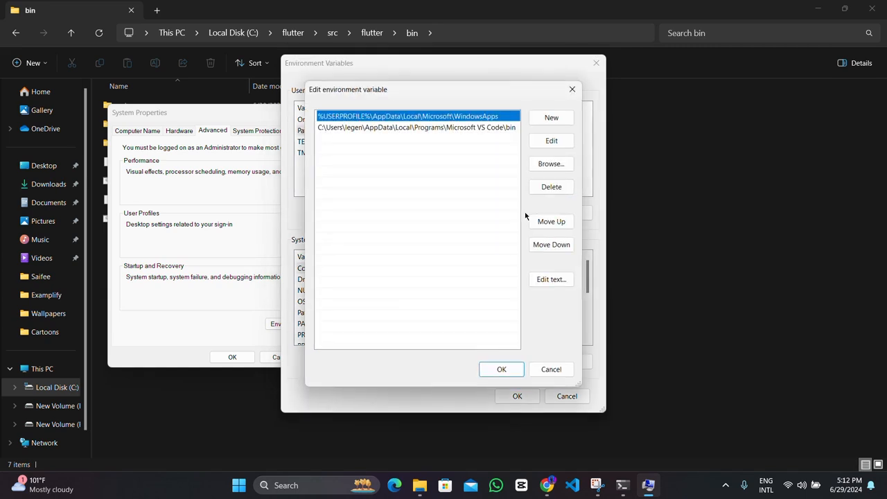
{"action": "left_click", "coordinate": [559, 116]}
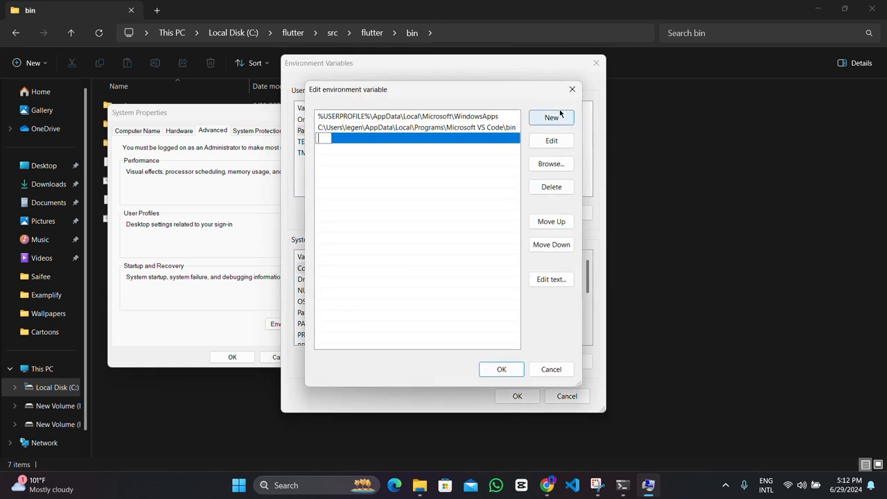
{"action": "key", "text": "ctrl+v"}
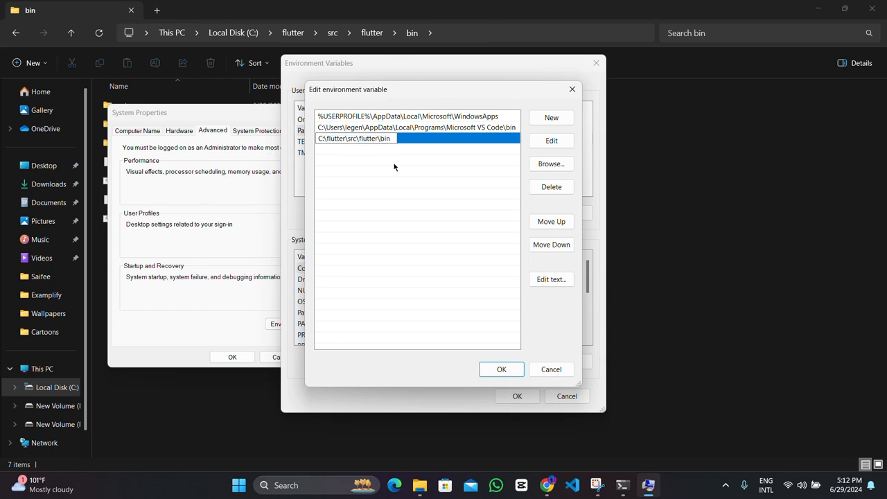
{"action": "left_click", "coordinate": [501, 370]}
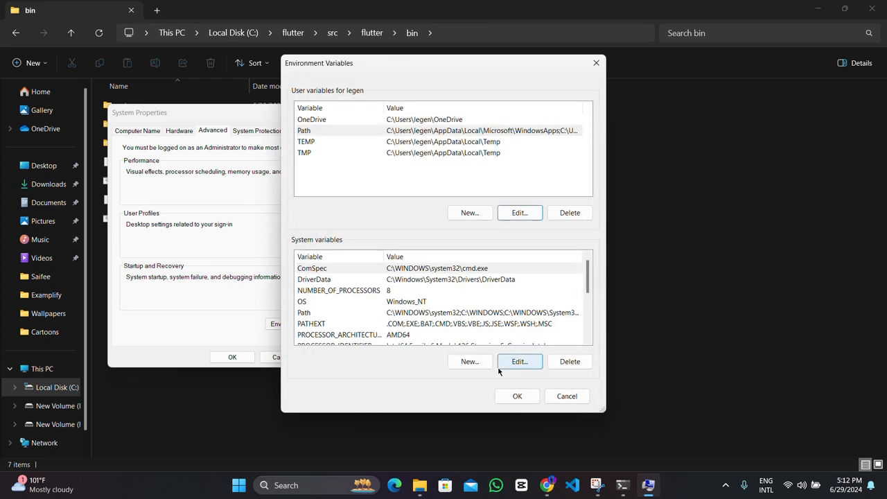
{"action": "left_click", "coordinate": [513, 397]}
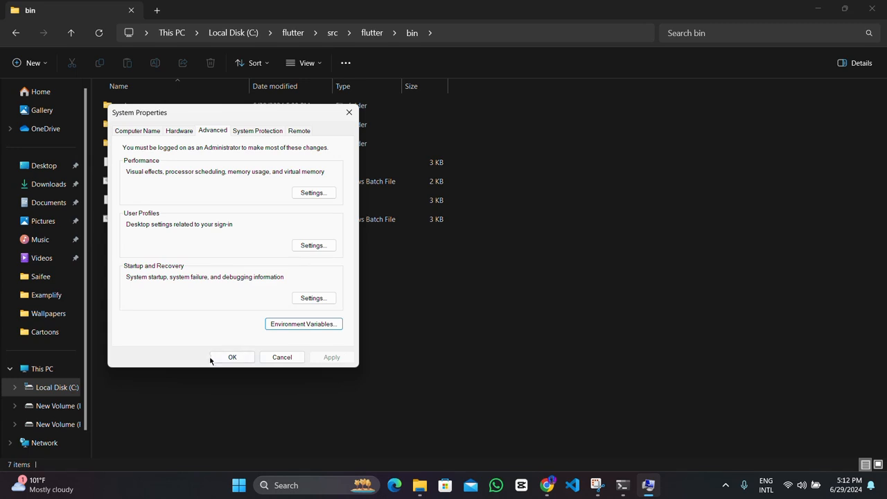
{"action": "left_click", "coordinate": [212, 358]}
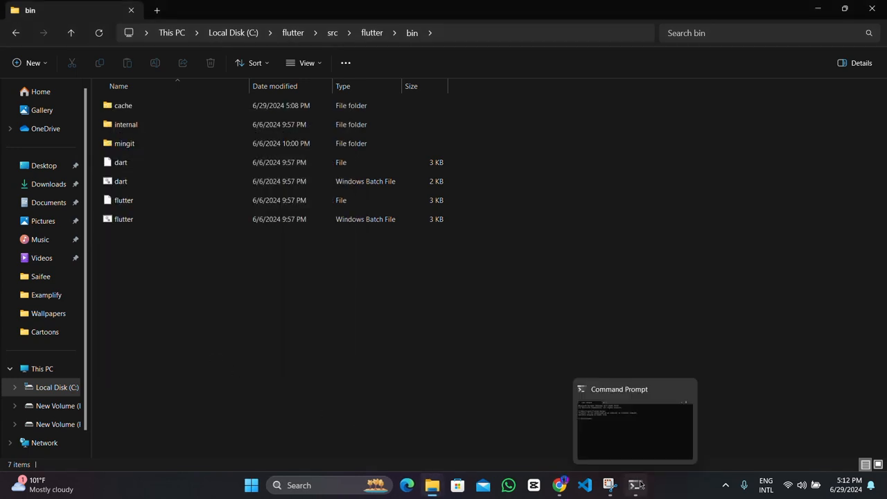
Close the old Command Prompt window and minimize the bin folder window
{"action": "left_click", "coordinate": [640, 485]}
{"action": "left_click", "coordinate": [757, 101]}
{"action": "left_click", "coordinate": [819, 9]}
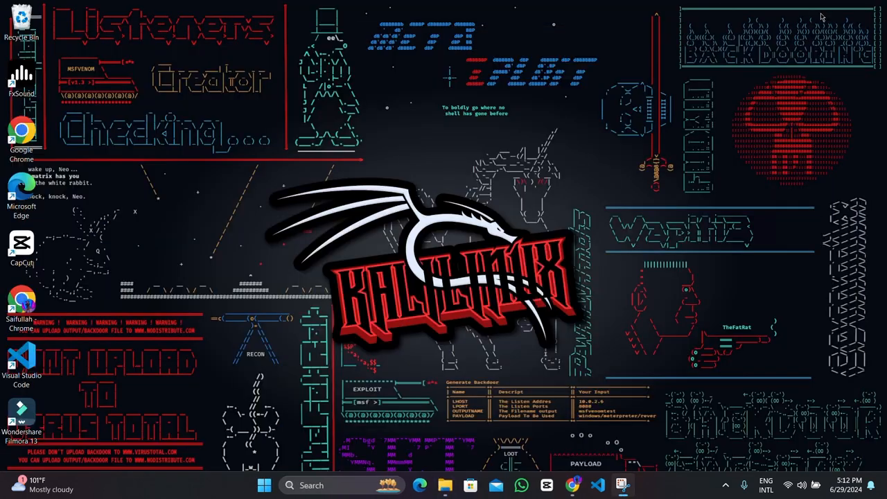
Open a fresh Command Prompt through Windows search and run flutter doctor to check the new Path entry
{"action": "left_click", "coordinate": [308, 482]}
{"action": "type", "text": "cmd"}
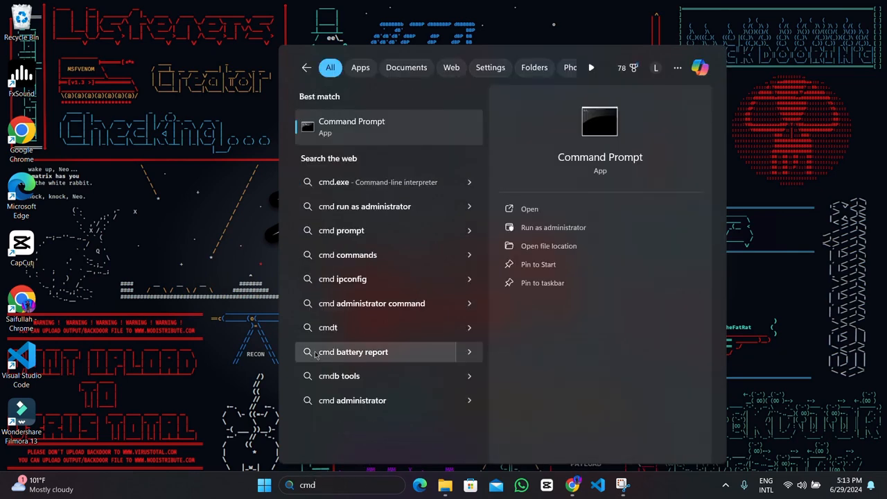
{"action": "key", "text": "Return"}
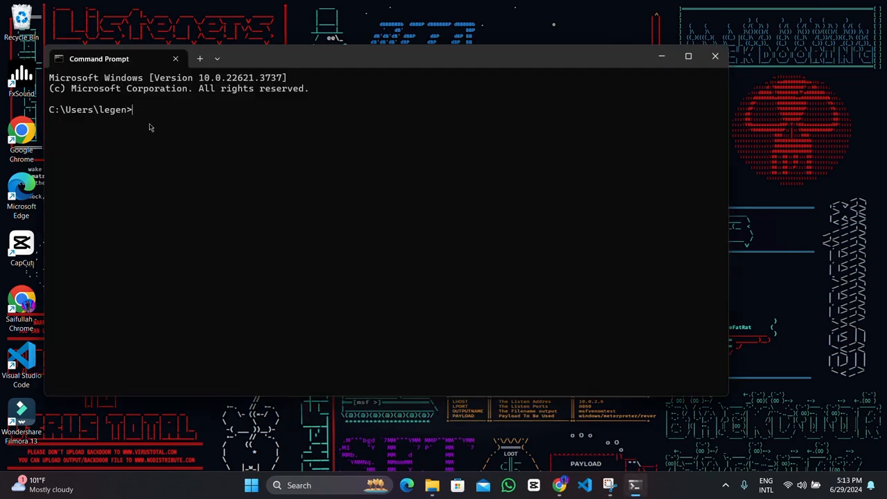
{"action": "type", "text": "flutter doctor"}
{"action": "key", "text": "Return"}
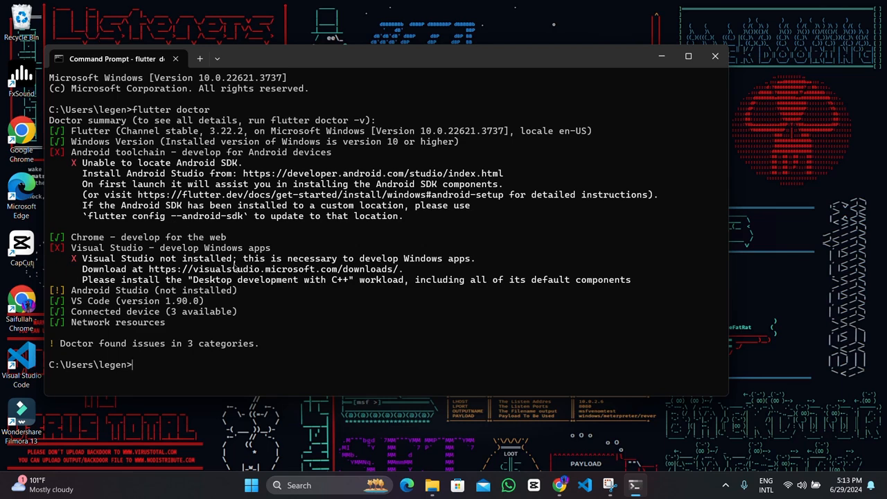
Minimize the Command Prompt, search for install android studio in a new Chrome tab, and open the Android Studio and SDK Tools result
{"action": "left_click", "coordinate": [662, 58]}
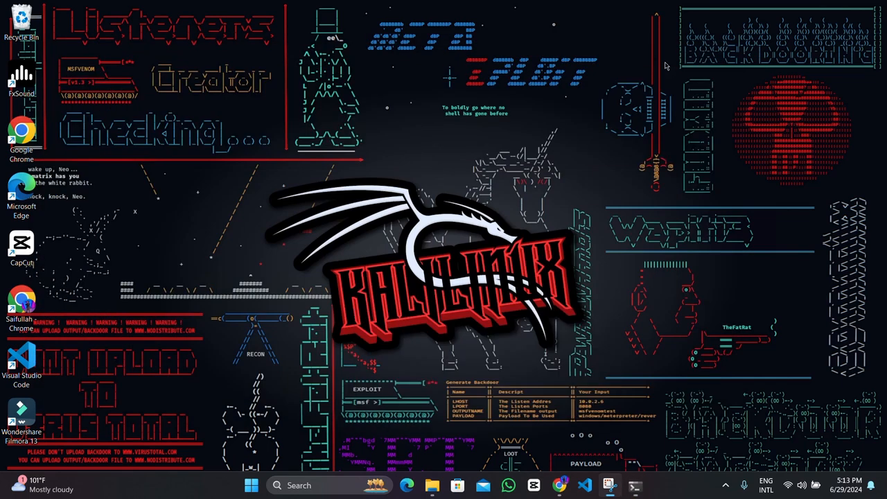
{"action": "left_click", "coordinate": [560, 486]}
{"action": "left_click", "coordinate": [169, 12]}
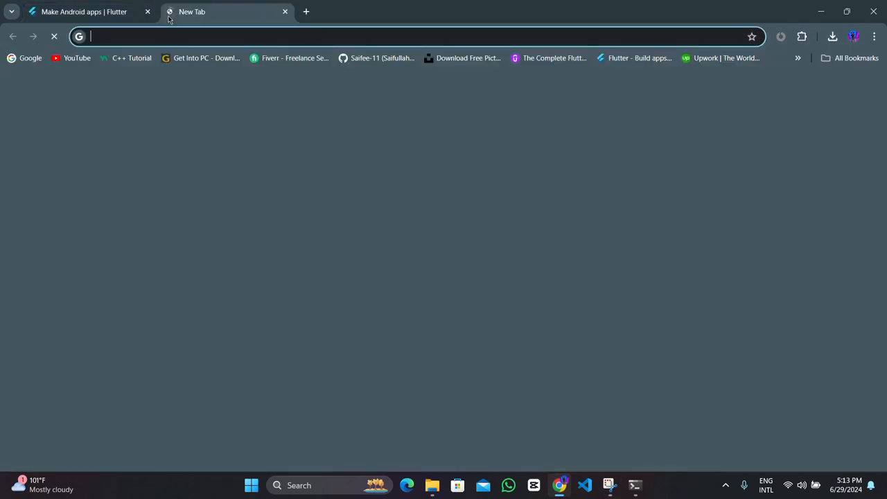
{"action": "type", "text": "install "}
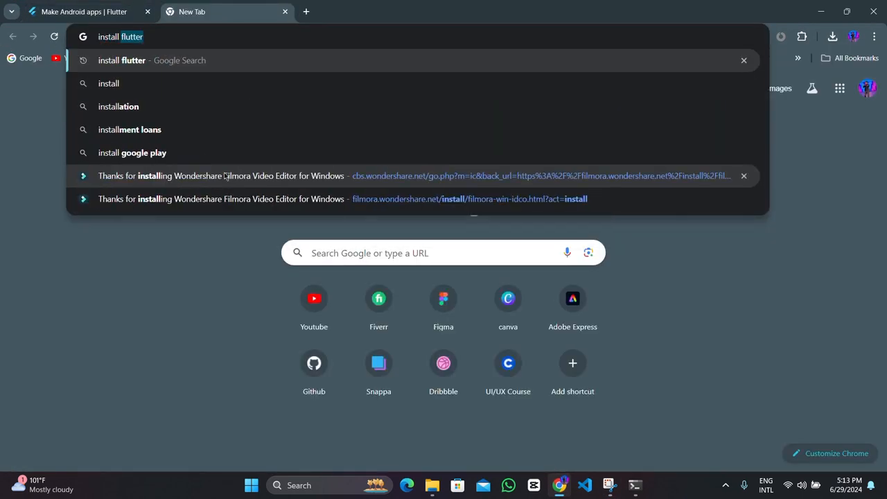
{"action": "type", "text": "android s"}
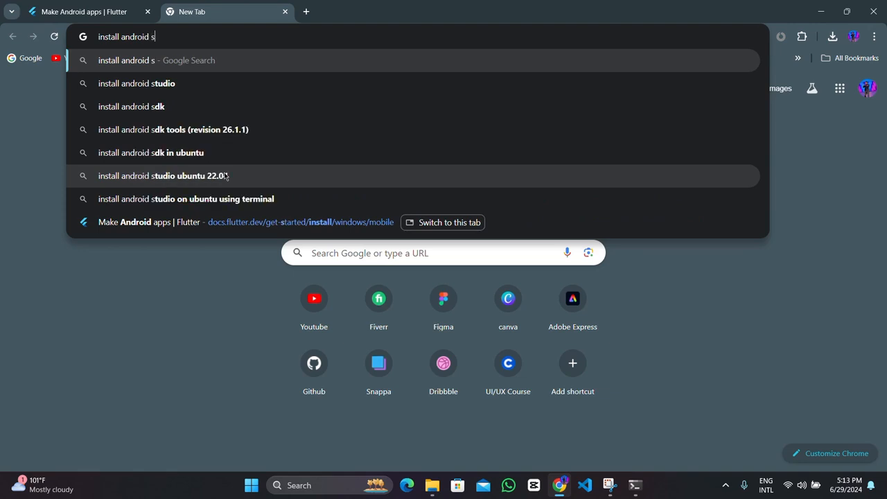
{"action": "key", "text": "Down"}
{"action": "key", "text": "Return"}
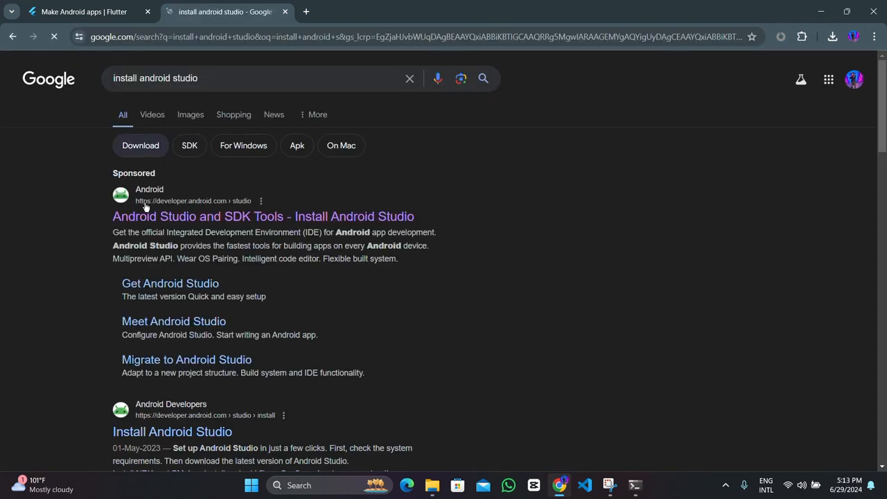
{"action": "left_click", "coordinate": [332, 231]}
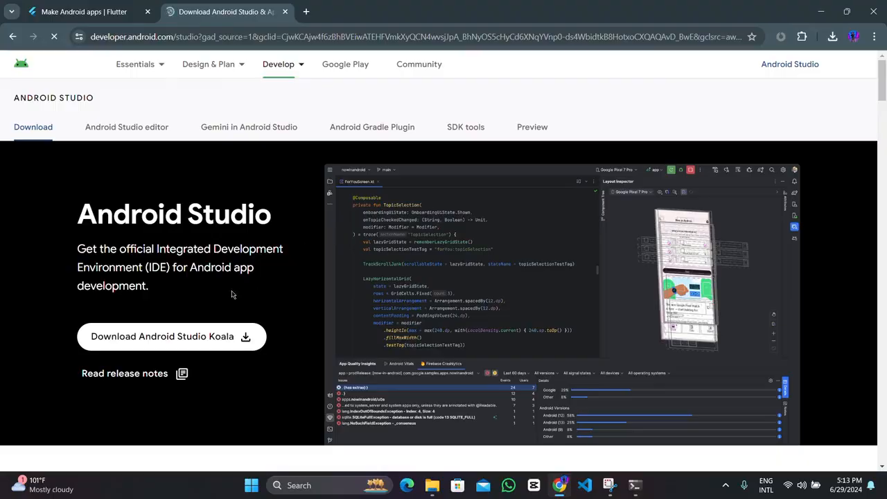
Download Android Studio Koala 2024.1.1 for Windows after agreeing to the terms and conditions, and check the download's progress
{"action": "left_click", "coordinate": [180, 338]}
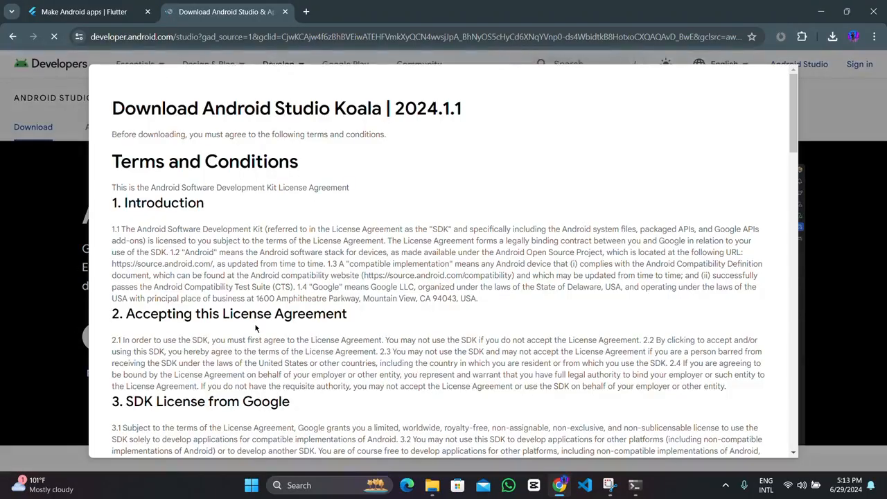
{"action": "scroll", "coordinate": [255, 326], "scroll_direction": "down", "scroll_amount": 3}
{"action": "scroll", "coordinate": [255, 325], "scroll_direction": "down", "scroll_amount": 20}
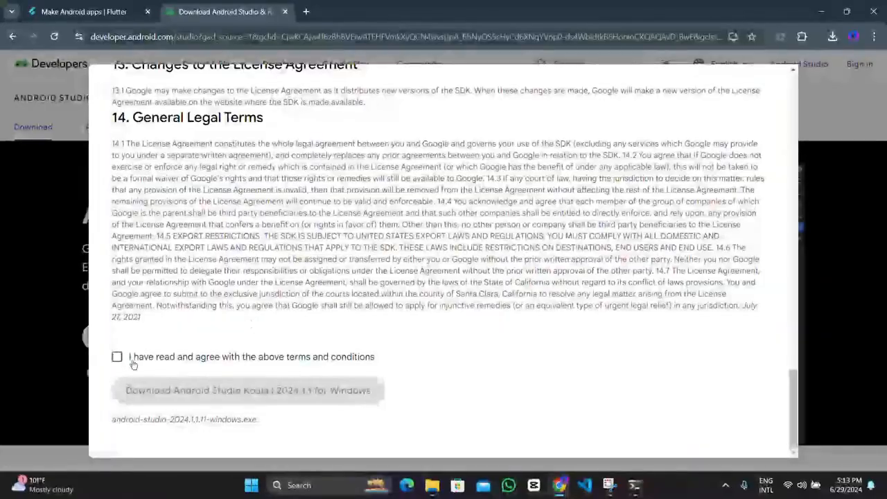
{"action": "left_click", "coordinate": [117, 356]}
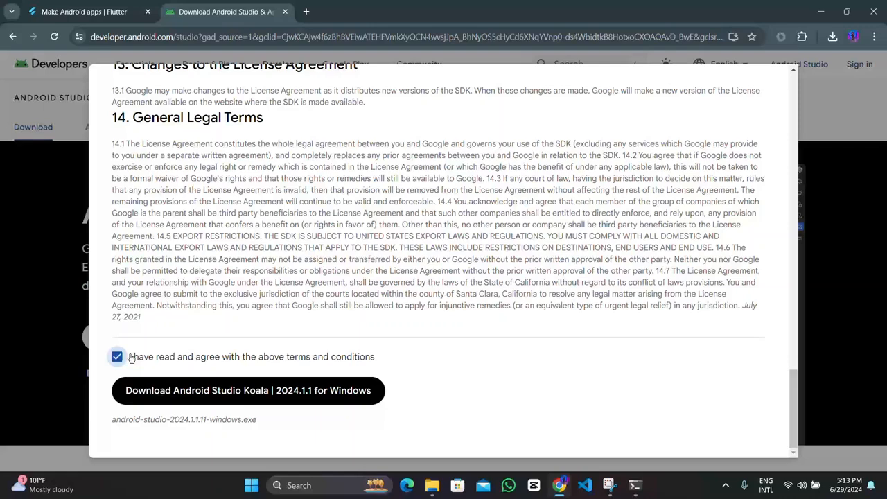
{"action": "left_click", "coordinate": [223, 392]}
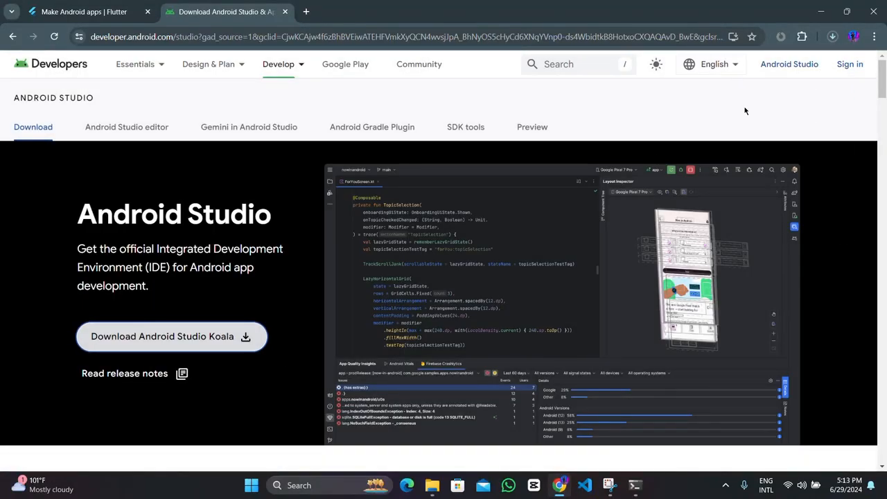
{"action": "left_click", "coordinate": [833, 36]}
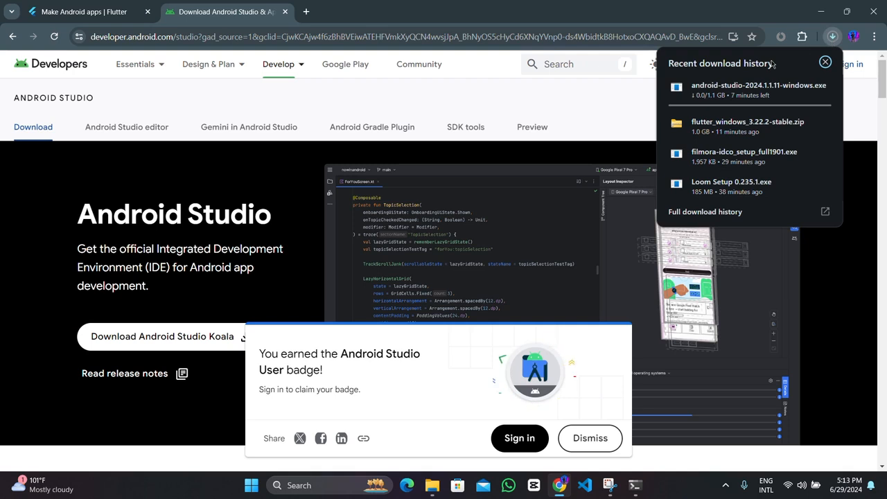
{"action": "mouse_move", "coordinate": [711, 97]}
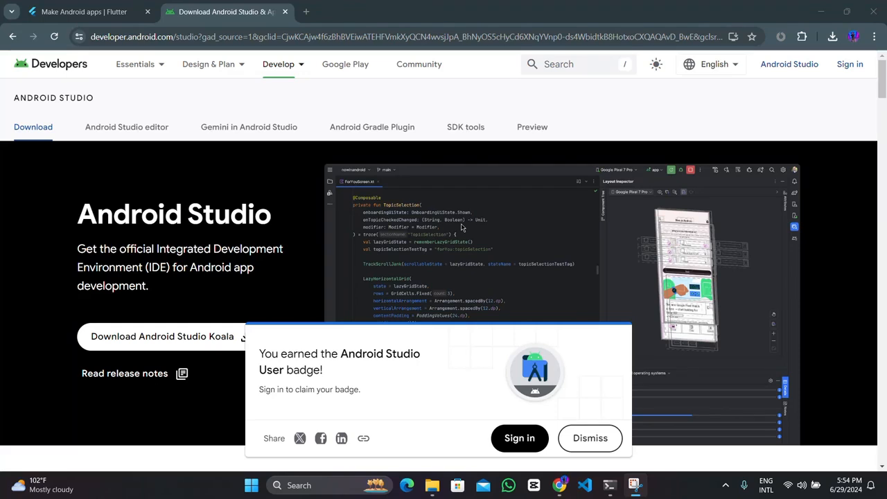
Check that the download is complete and launch the android-studio-2024.1.1.11-windows installer from the Downloads folder
{"action": "left_click", "coordinate": [833, 37]}
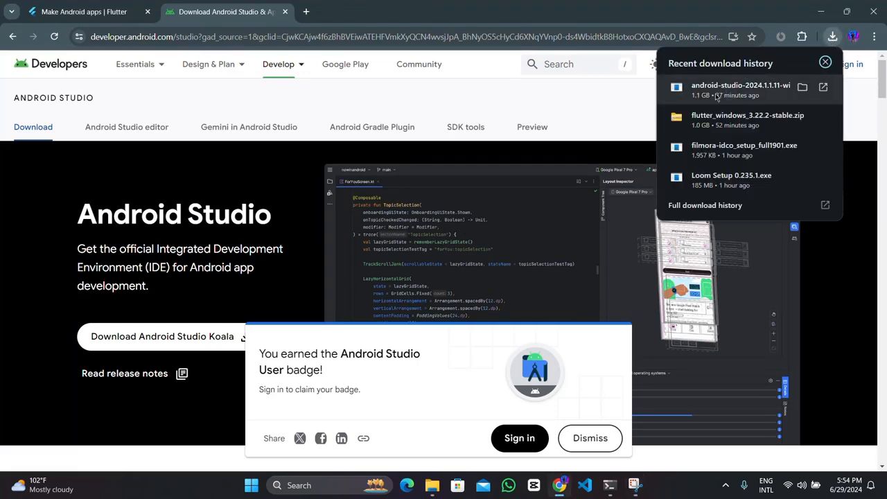
{"action": "left_click", "coordinate": [432, 485]}
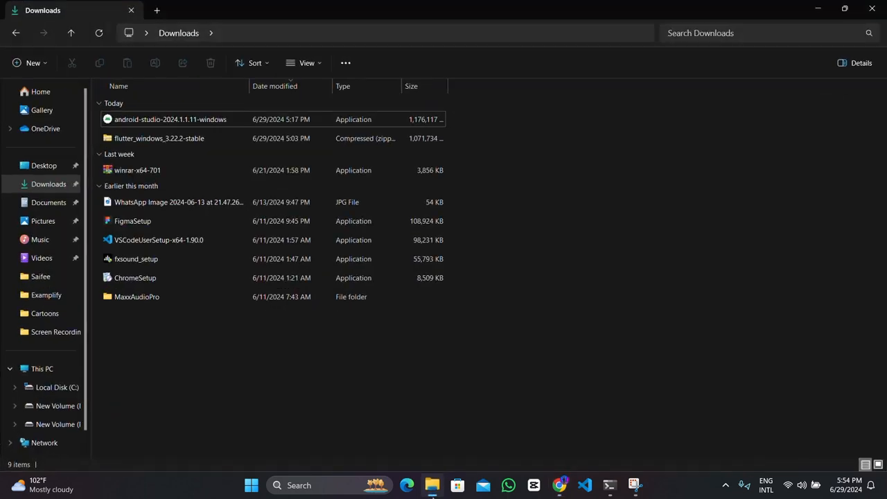
{"action": "right_click", "coordinate": [170, 124]}
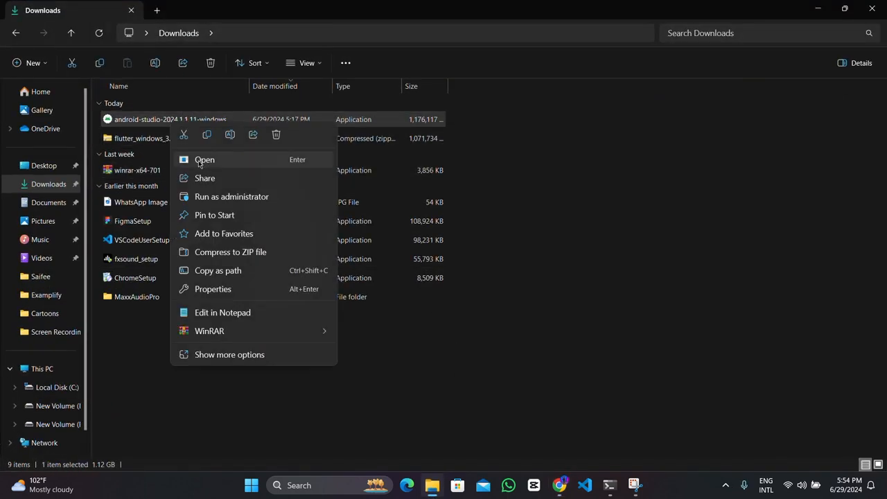
{"action": "left_click", "coordinate": [201, 161]}
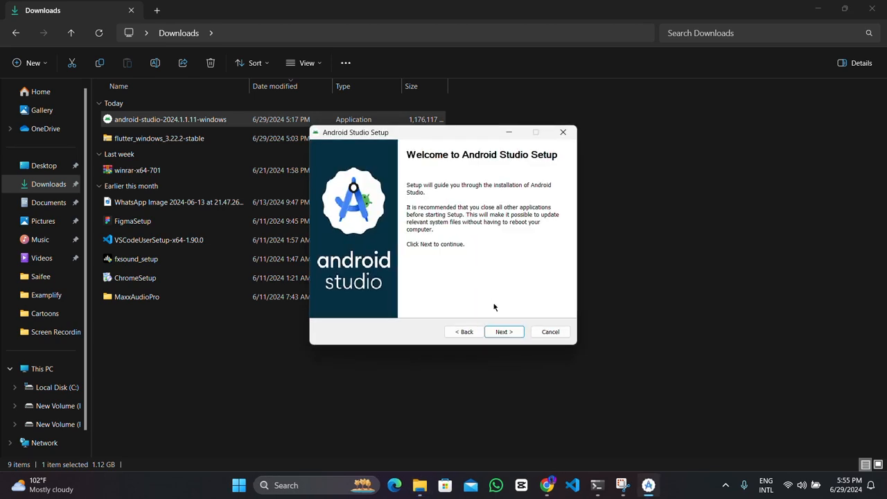
Install Android Studio with the default components, location and Start Menu folder, and minimize the windows behind the installer
{"action": "left_click", "coordinate": [502, 332]}
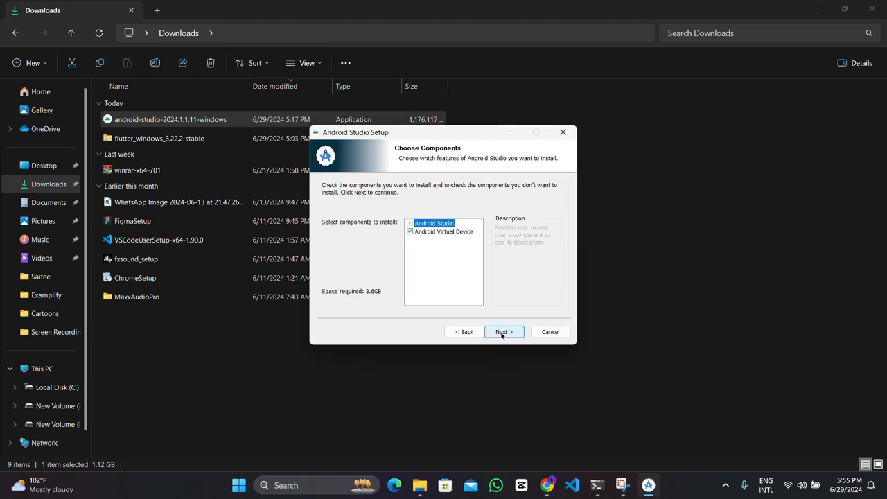
{"action": "left_click", "coordinate": [502, 332]}
{"action": "left_click", "coordinate": [501, 332]}
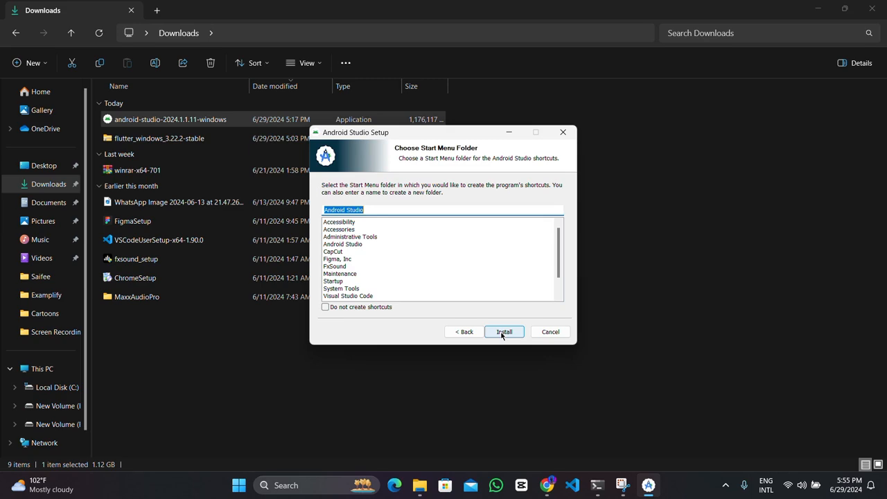
{"action": "left_click", "coordinate": [503, 333]}
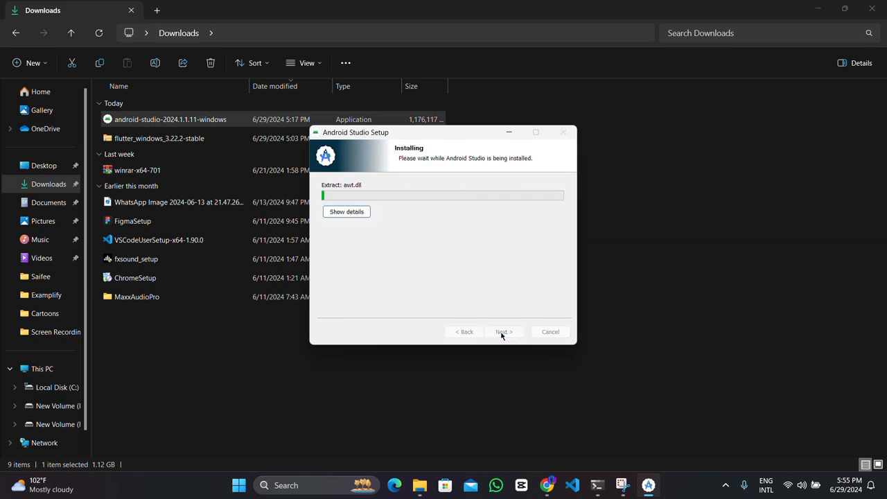
{"action": "left_click", "coordinate": [817, 8]}
{"action": "left_click", "coordinate": [818, 8]}
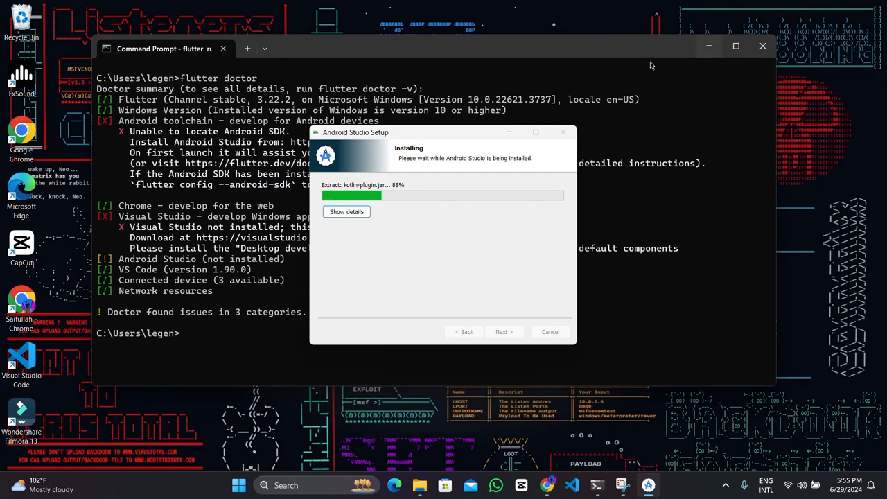
Finish the installer and start Android Studio without importing settings or sending usage statistics
{"action": "left_click", "coordinate": [504, 332]}
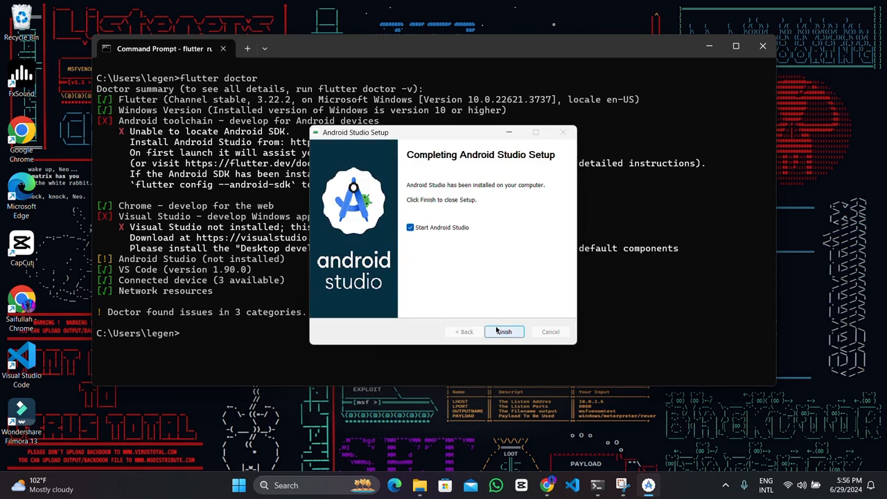
{"action": "left_click", "coordinate": [502, 332]}
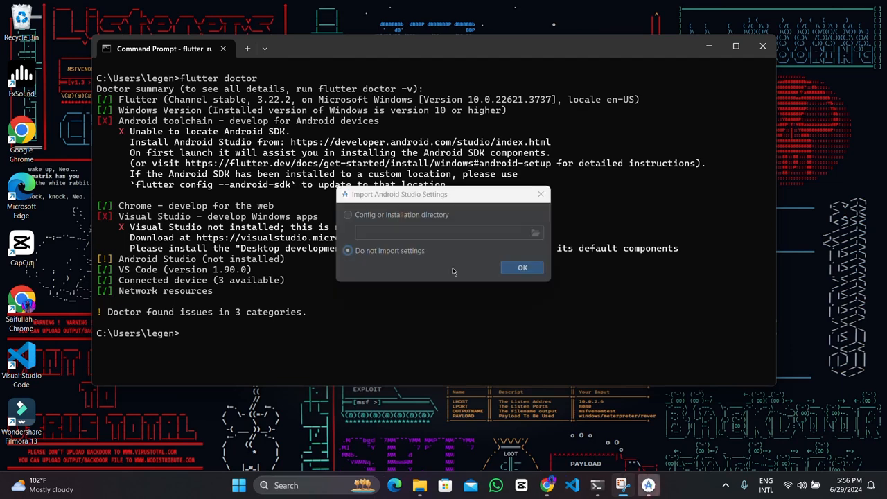
{"action": "left_click", "coordinate": [528, 274]}
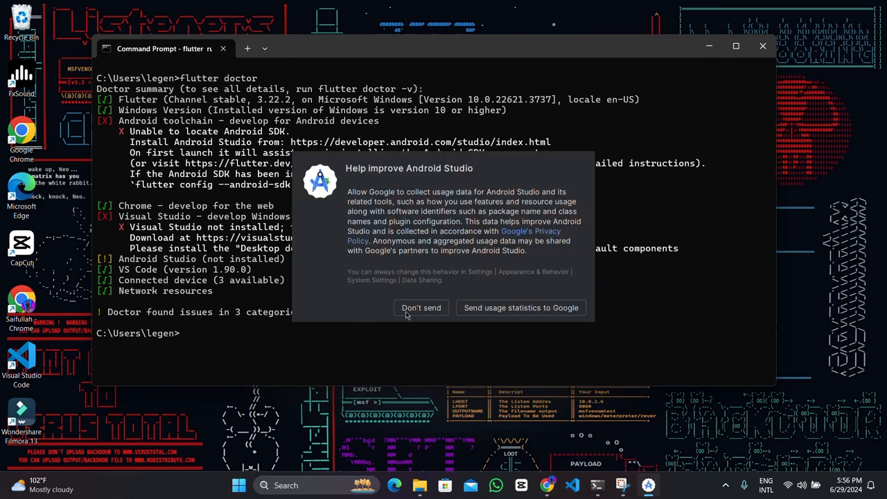
{"action": "left_click", "coordinate": [419, 310]}
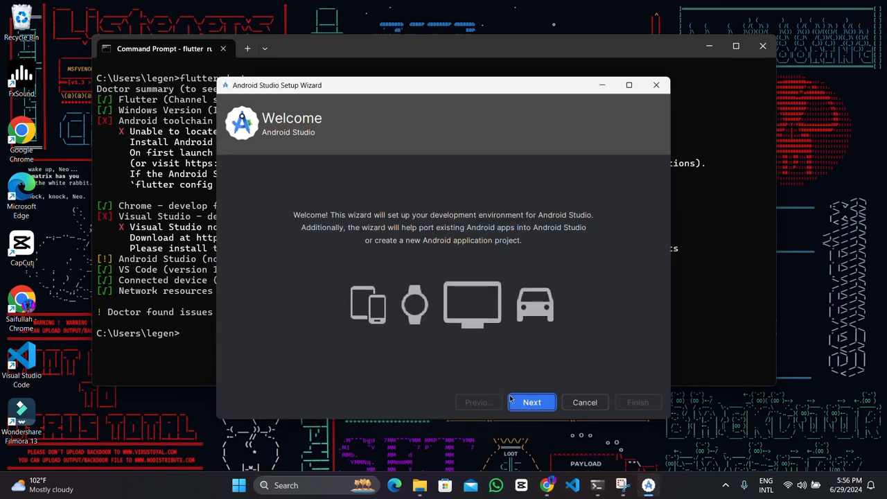
Choose the Standard install type in the Android Studio Setup Wizard and review the listed components before continuing to the licenses
{"action": "left_click", "coordinate": [531, 403]}
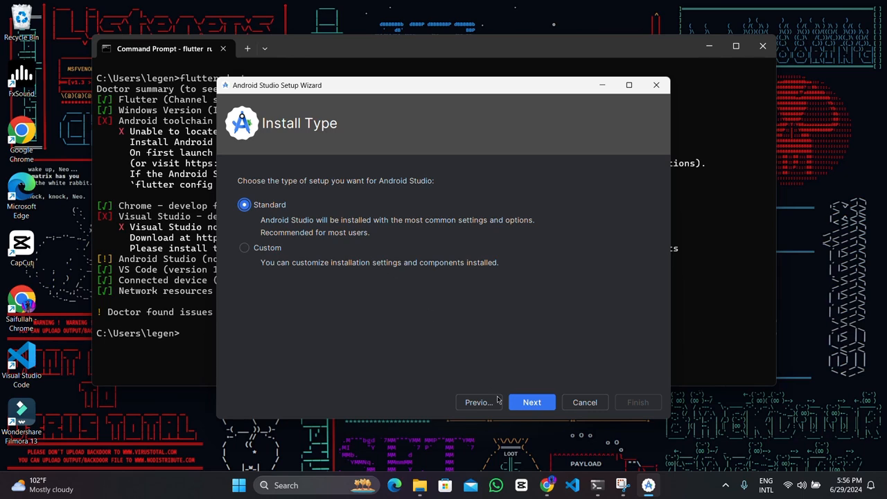
{"action": "left_click", "coordinate": [529, 409]}
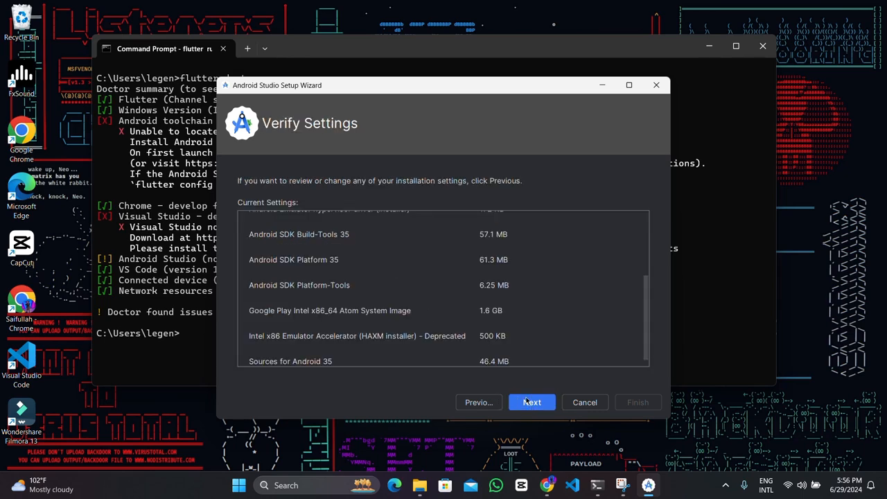
{"action": "scroll", "coordinate": [487, 337], "scroll_direction": "down", "scroll_amount": 1}
{"action": "scroll", "coordinate": [487, 339], "scroll_direction": "up", "scroll_amount": 3}
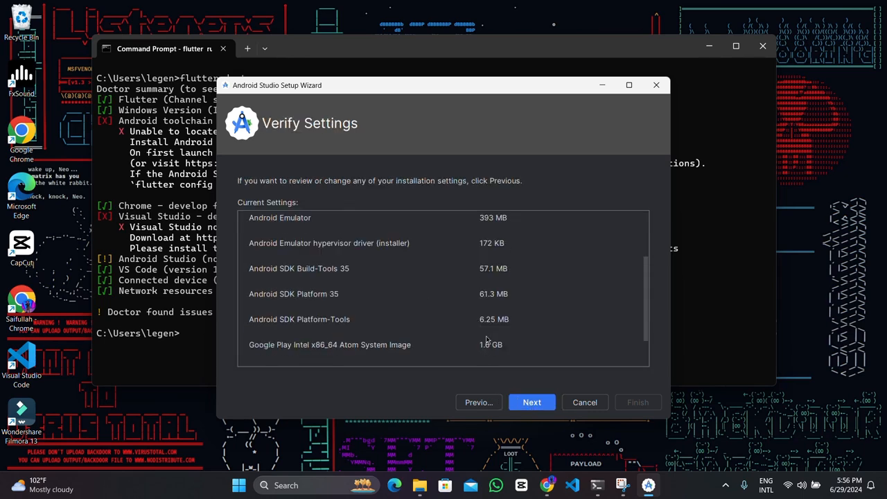
{"action": "left_click", "coordinate": [518, 399]}
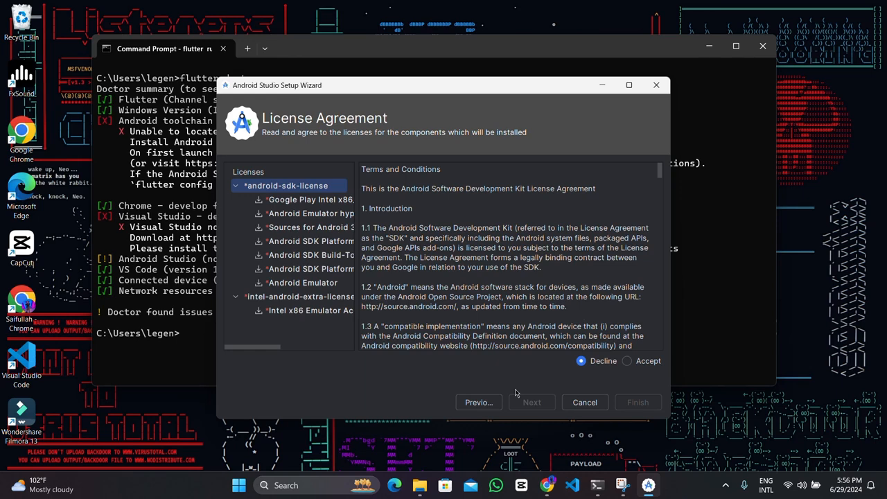
Accept the android-sdk-license and intel-android-extra-license, download the components and finish the wizard
{"action": "left_click", "coordinate": [626, 360]}
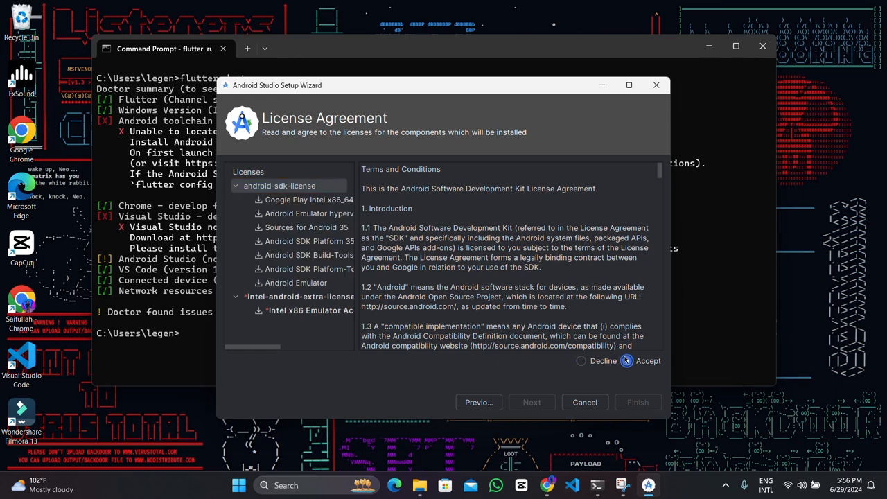
{"action": "left_click", "coordinate": [300, 297]}
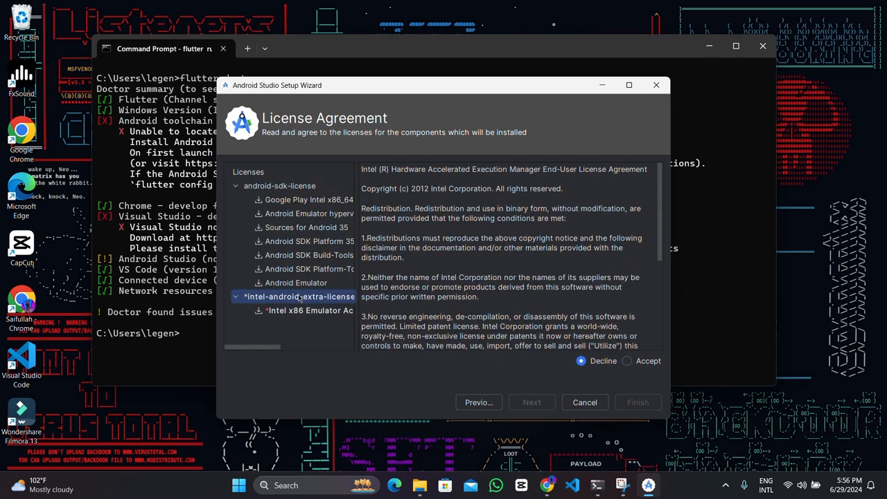
{"action": "left_click", "coordinate": [628, 360]}
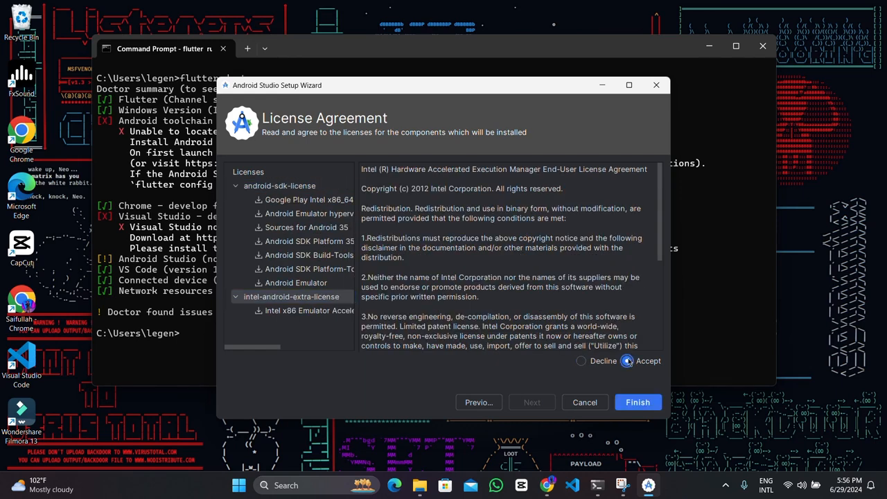
{"action": "left_click", "coordinate": [637, 402]}
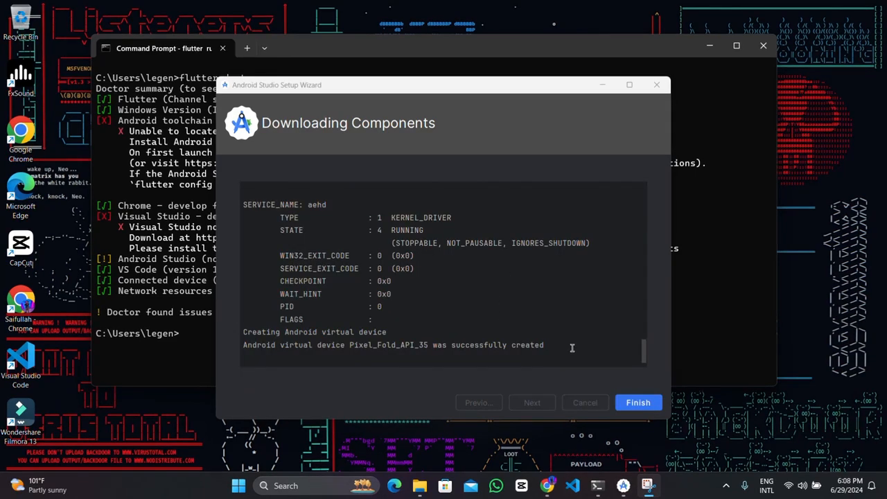
{"action": "left_click", "coordinate": [637, 403]}
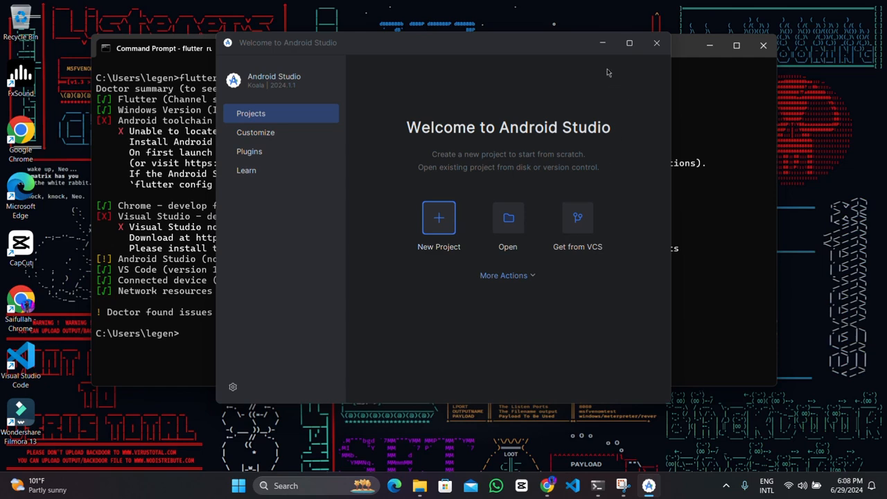
Minimize the Android Studio welcome window and rerun flutter doctor in the Command Prompt
{"action": "left_click", "coordinate": [607, 47]}
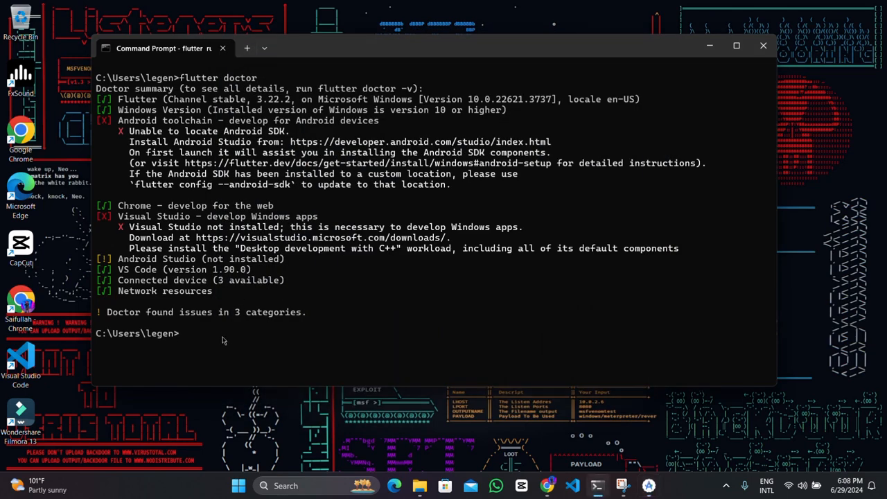
{"action": "key", "text": "Up"}
{"action": "key", "text": "Return"}
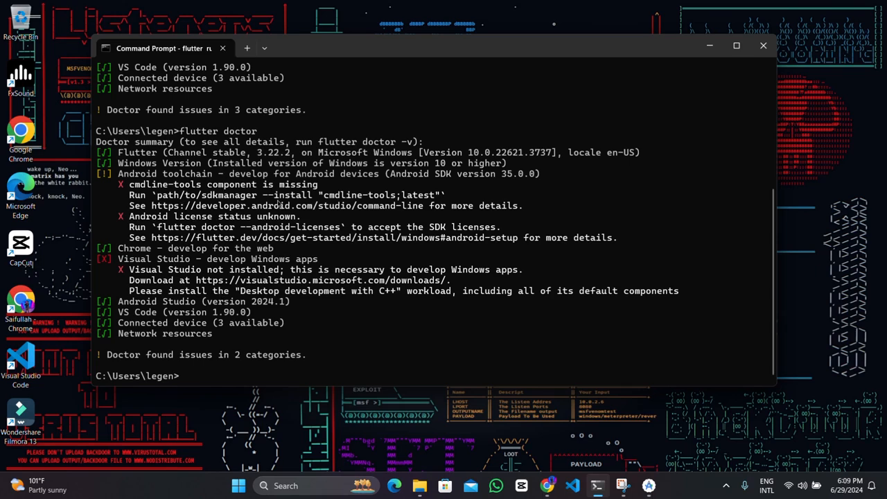
Switch to Android Studio and install Android SDK Command-line Tools (latest) through the SDK Manager
{"action": "left_click", "coordinate": [644, 484]}
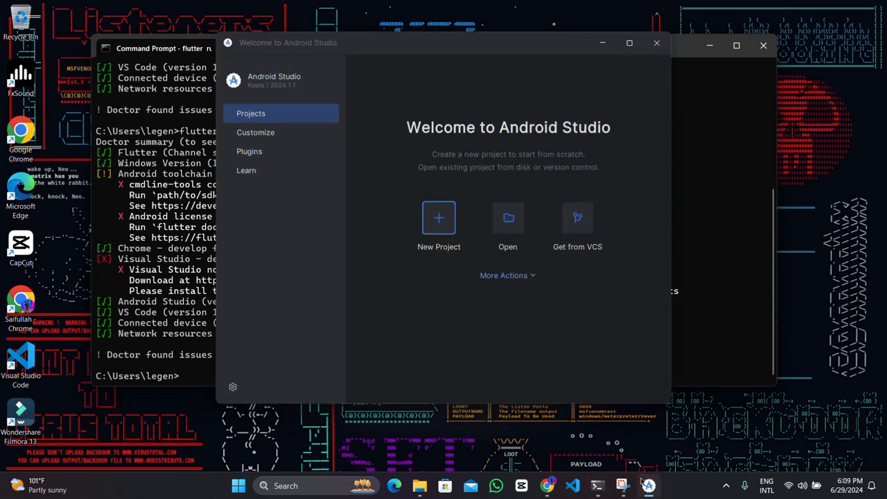
{"action": "left_click", "coordinate": [507, 276]}
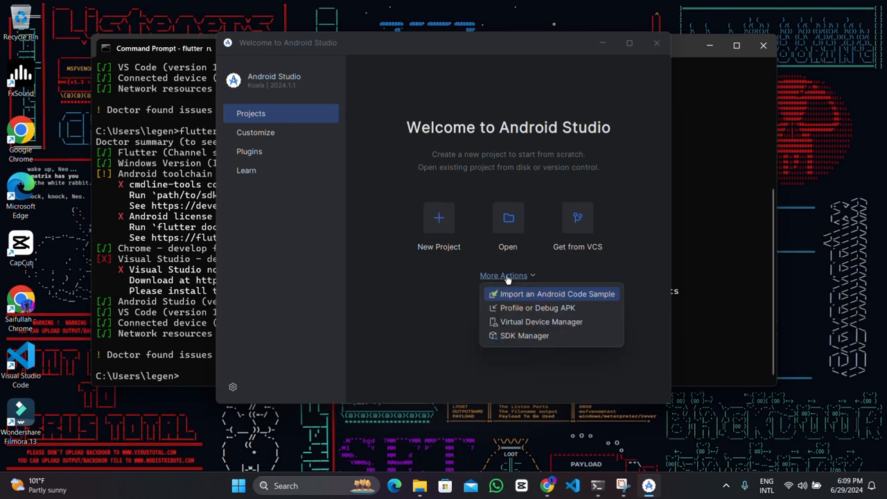
{"action": "left_click", "coordinate": [510, 336]}
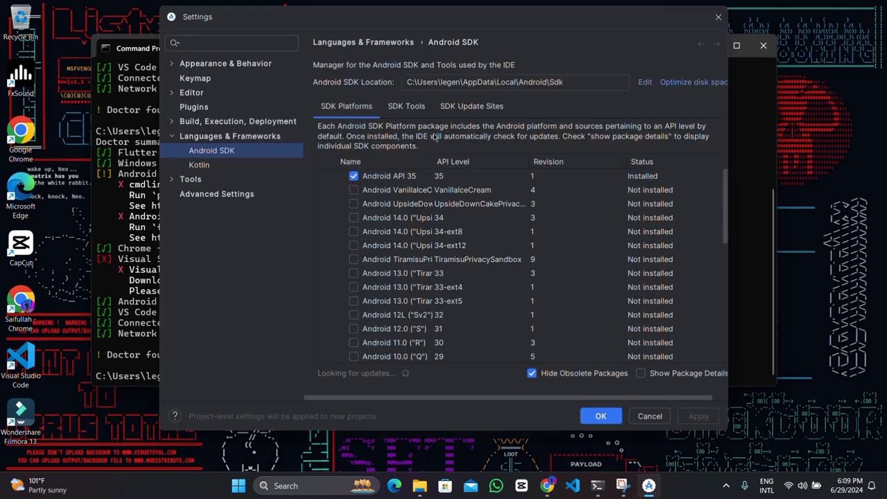
{"action": "left_click", "coordinate": [400, 109]}
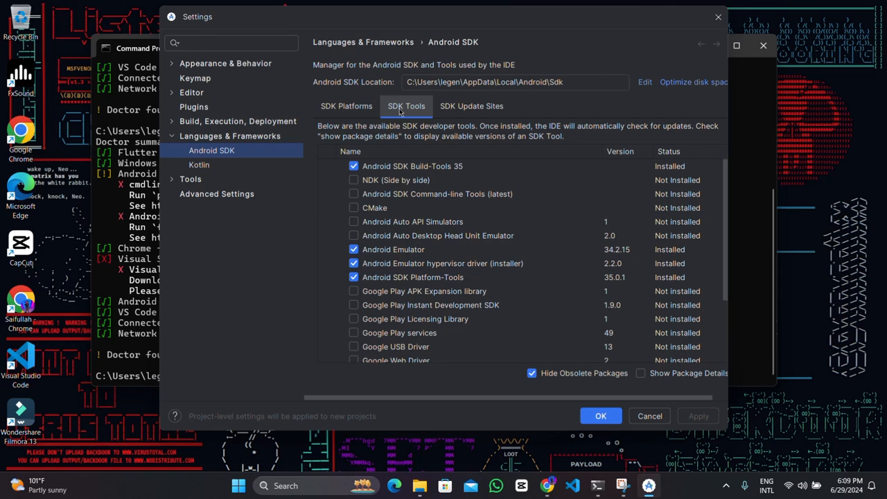
{"action": "left_click", "coordinate": [354, 194]}
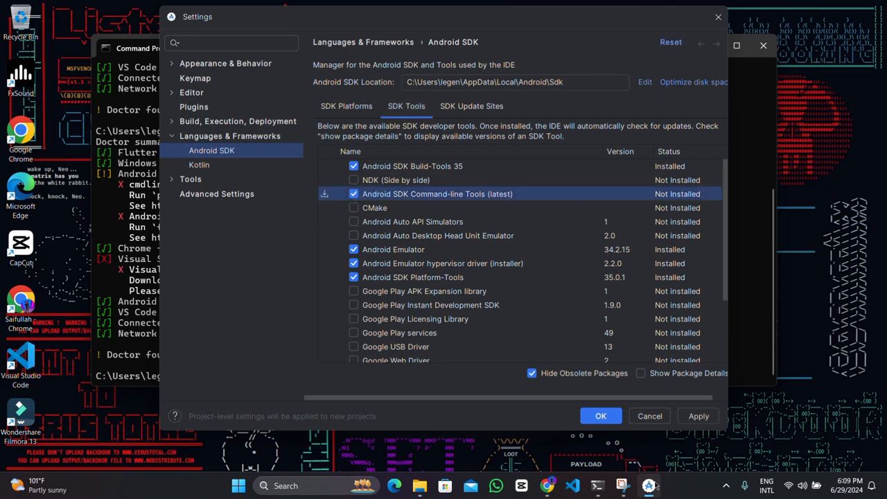
{"action": "left_click", "coordinate": [699, 417]}
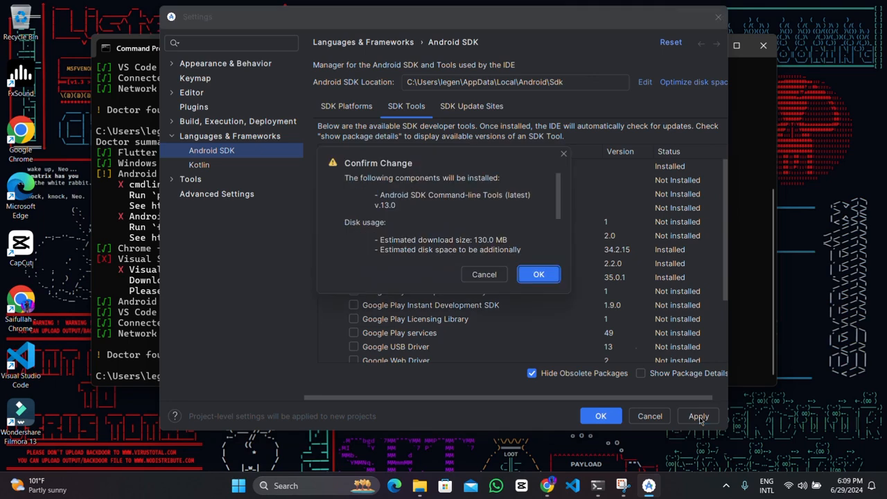
{"action": "left_click", "coordinate": [548, 280]}
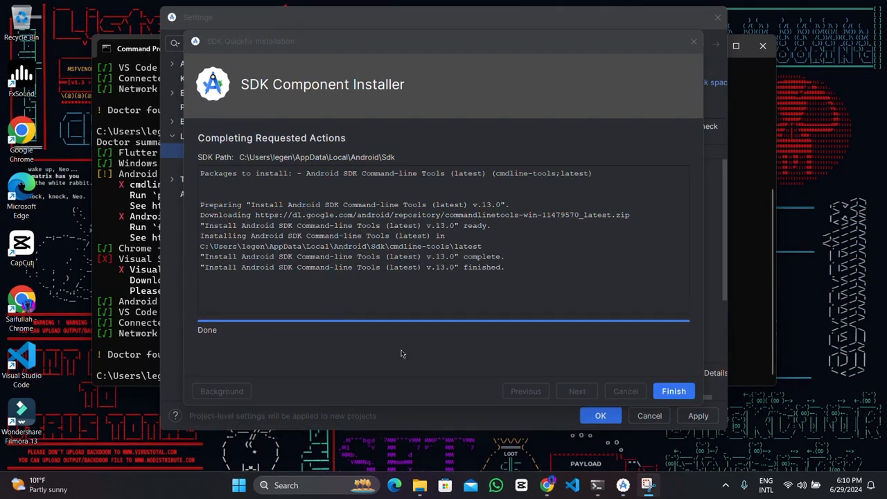
{"action": "left_click", "coordinate": [665, 392]}
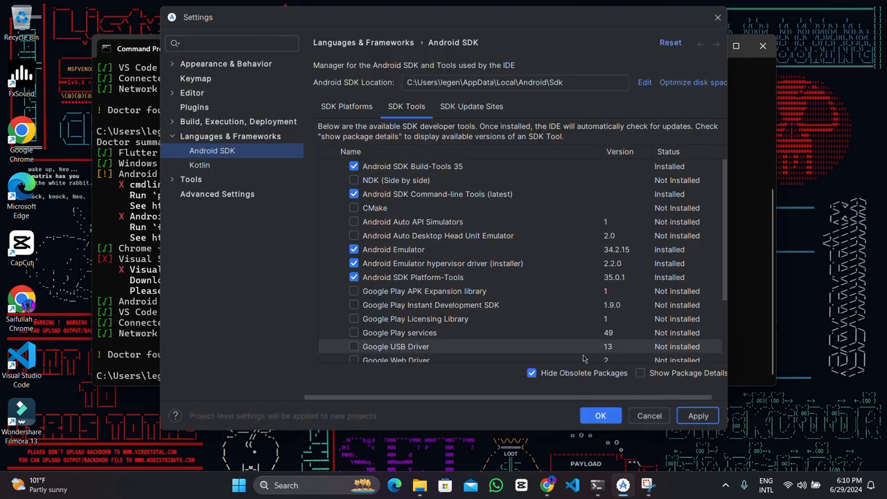
{"action": "left_click", "coordinate": [700, 415]}
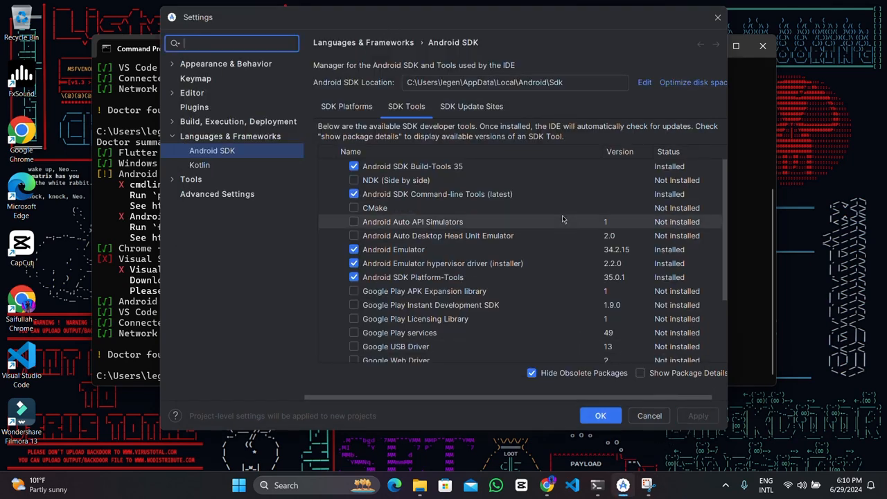
{"action": "left_click", "coordinate": [594, 422]}
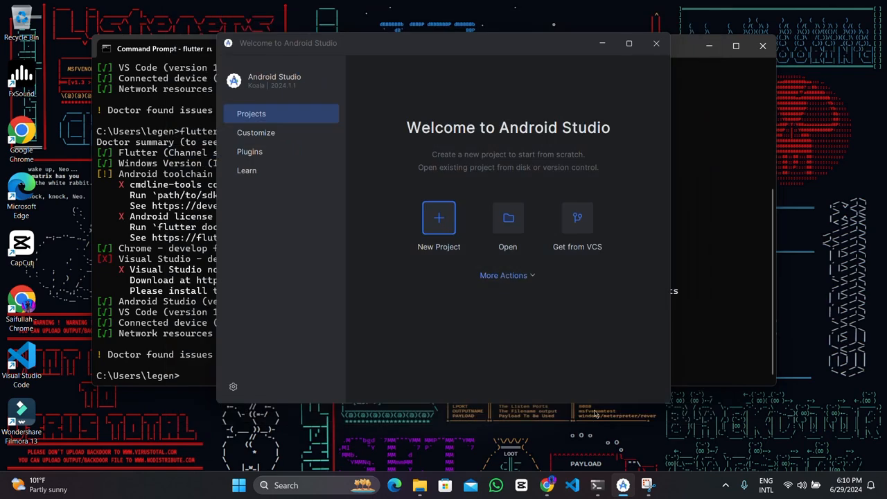
Leave the Android Studio welcome window and rerun flutter doctor in the Command Prompt
{"action": "left_click", "coordinate": [657, 43]}
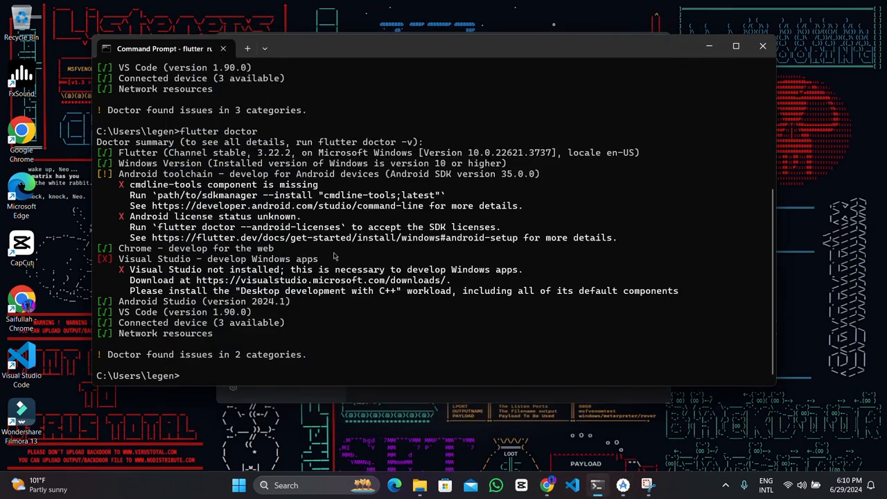
{"action": "key", "text": "Up"}
{"action": "key", "text": "Return"}
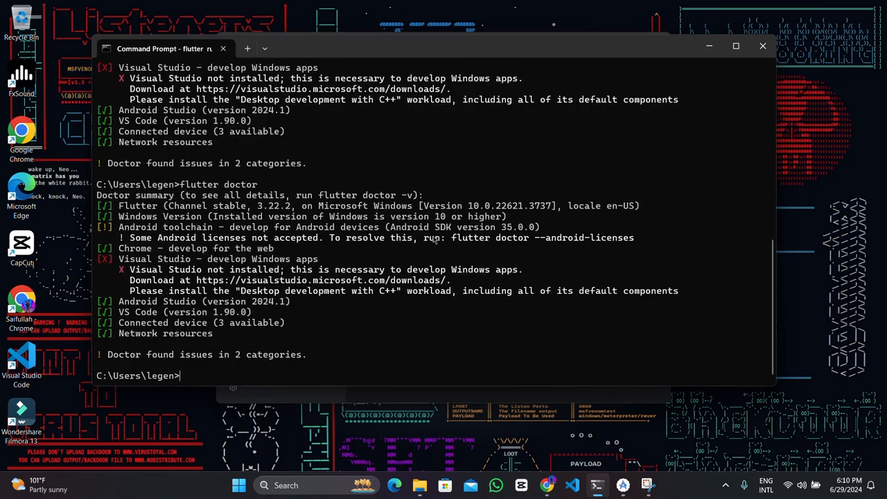
Copy the suggested flutter doctor --android-licenses command from the output, run it and agree to review the unaccepted licenses
{"action": "left_click_drag", "start_coordinate": [452, 240], "coordinate": [632, 242]}
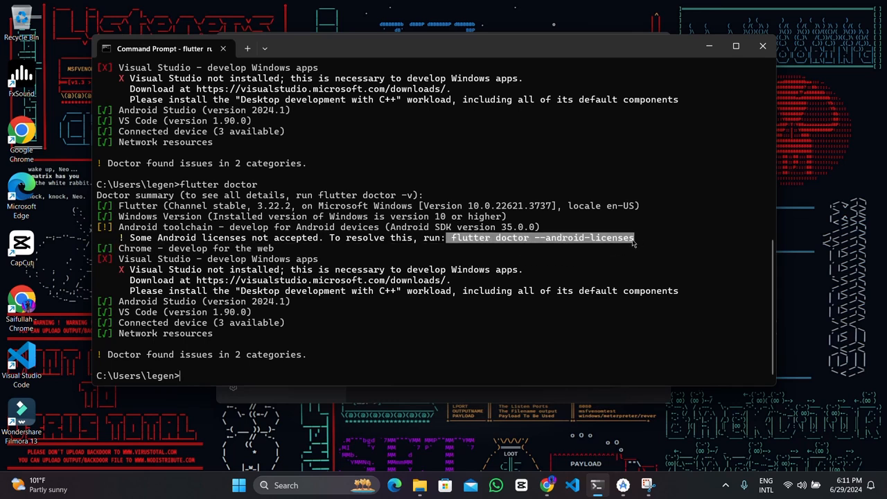
{"action": "key", "text": "ctrl+c"}
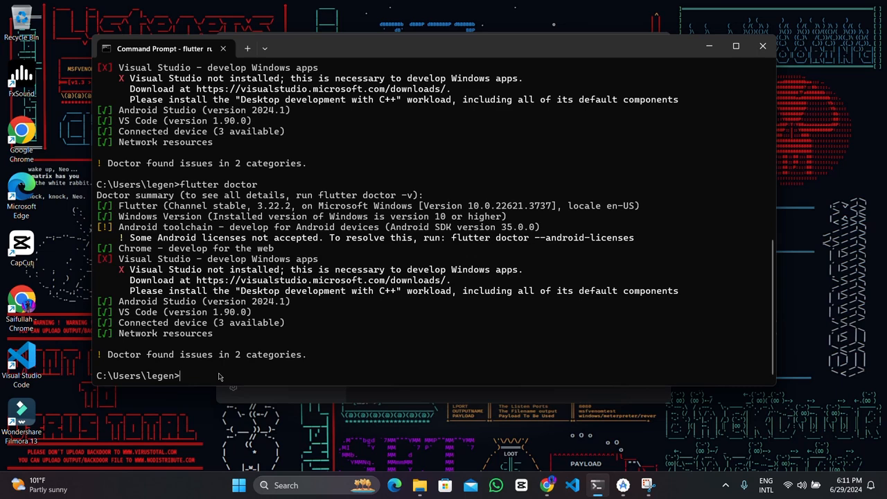
{"action": "key", "text": "ctrl+v"}
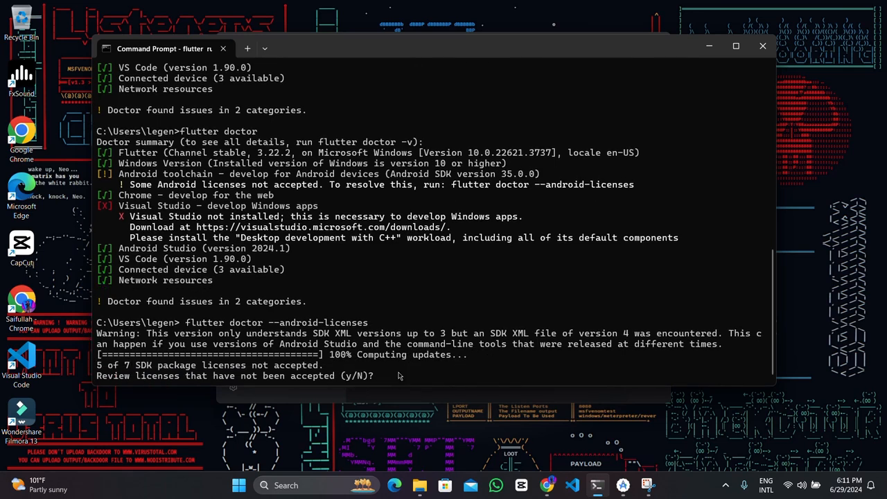
{"action": "type", "text": "y"}
{"action": "key", "text": "Return"}
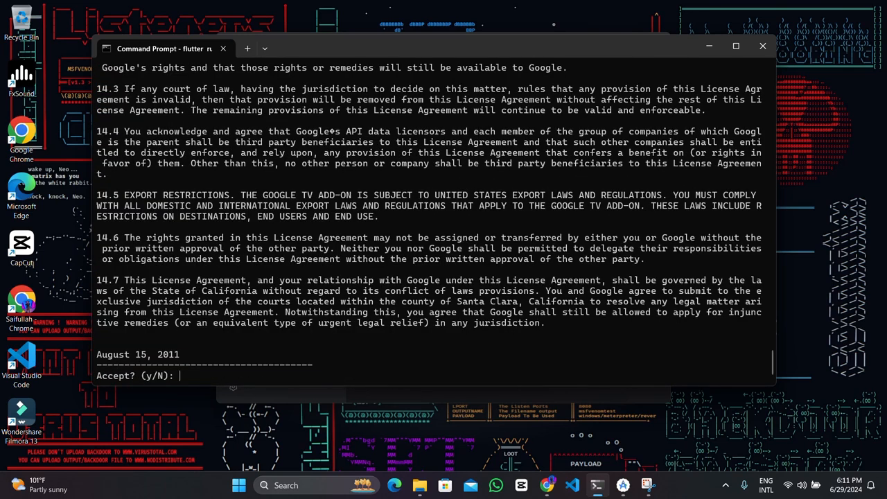
Accept each of the remaining Android SDK package licenses with y
{"action": "type", "text": "y"}
{"action": "key", "text": "Return"}
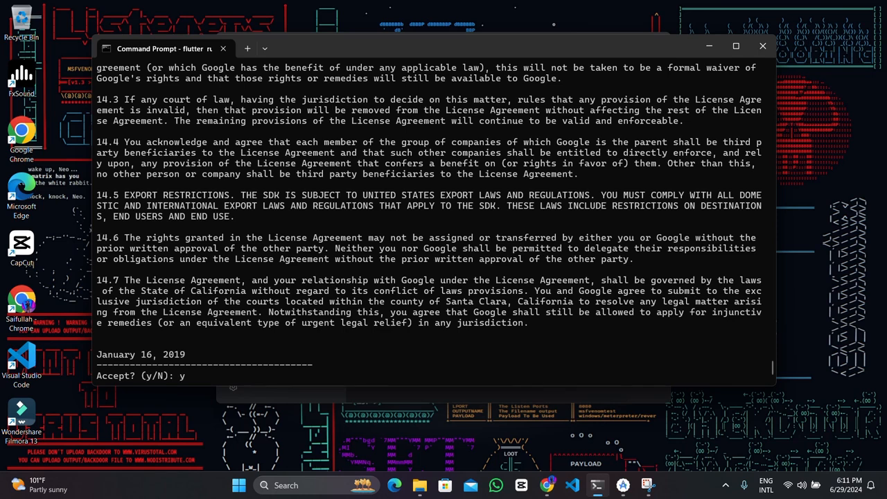
{"action": "type", "text": "y"}
{"action": "key", "text": "Return"}
{"action": "key", "text": "Return"}
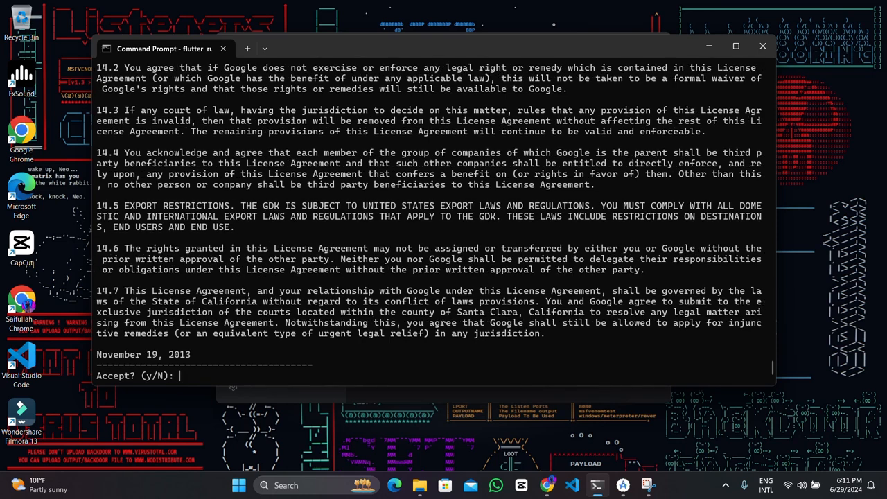
{"action": "type", "text": "y"}
{"action": "key", "text": "Return"}
{"action": "key", "text": "Return"}
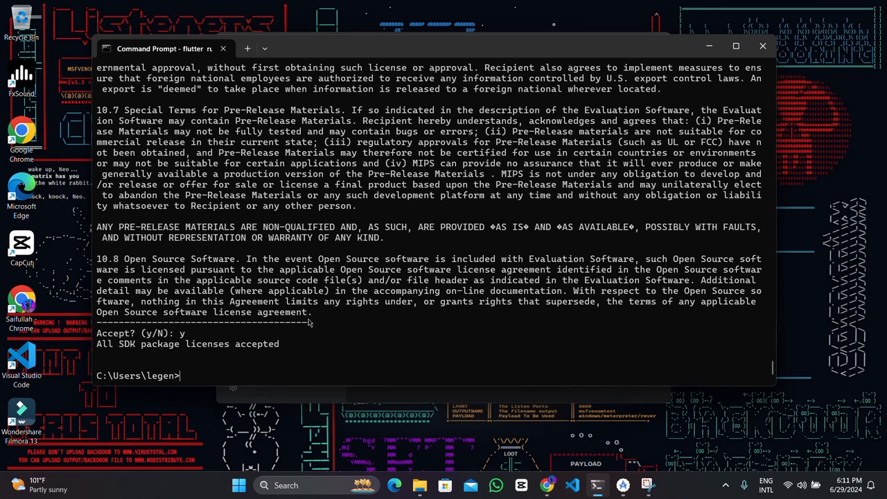
Rerun flutter doctor, view the Community edition on the Visual Studio downloads page linked in its output, and close the browser
{"action": "type", "text": "flutter doctor"}
{"action": "key", "text": "Return"}
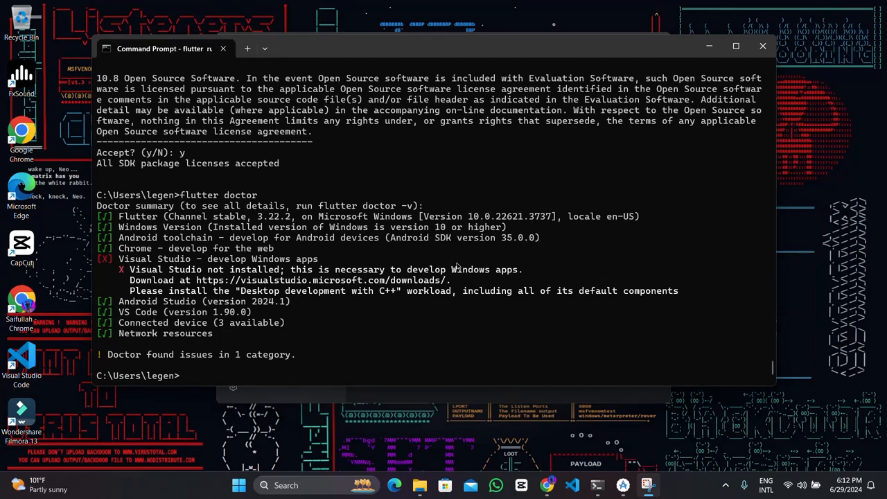
{"action": "left_click", "coordinate": [333, 282], "text": "ctrl"}
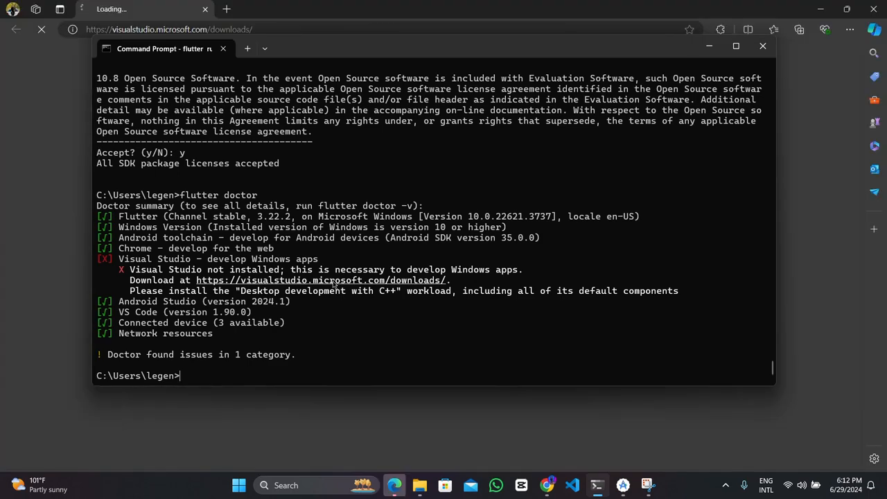
{"action": "left_click", "coordinate": [276, 17]}
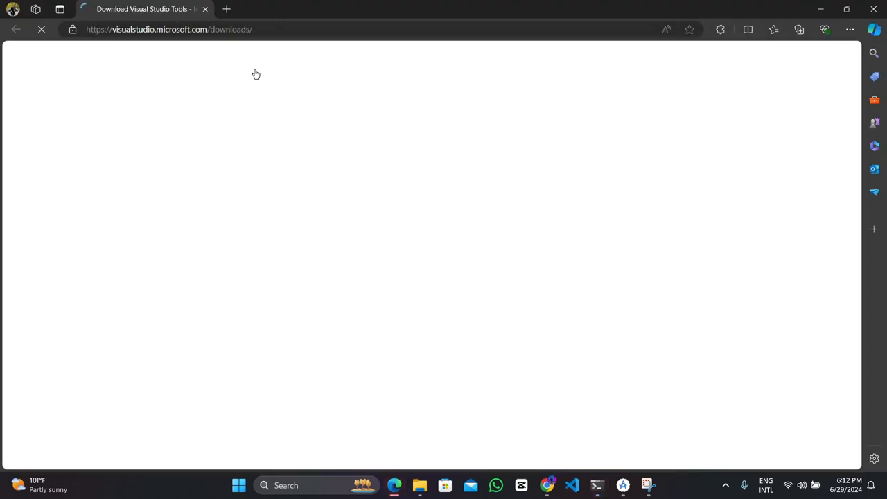
{"action": "scroll", "coordinate": [288, 227], "scroll_direction": "down", "scroll_amount": 4}
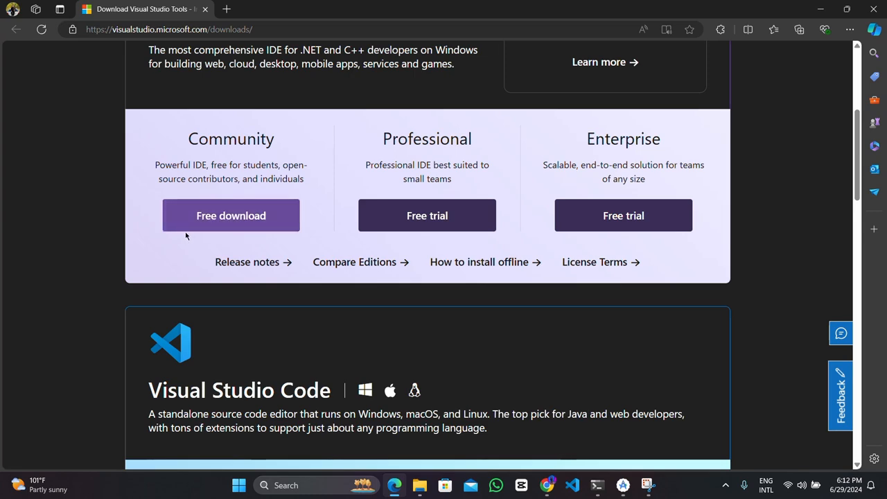
{"action": "left_click", "coordinate": [872, 7]}
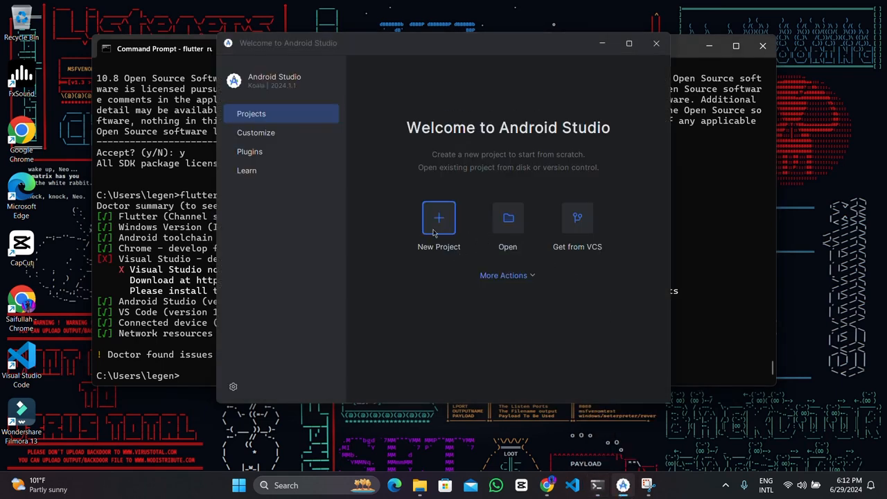
Find the Flutter plugin by Google in the Android Studio Marketplace, install it, accept the third-party notice and restart the IDE
{"action": "left_click", "coordinate": [262, 154]}
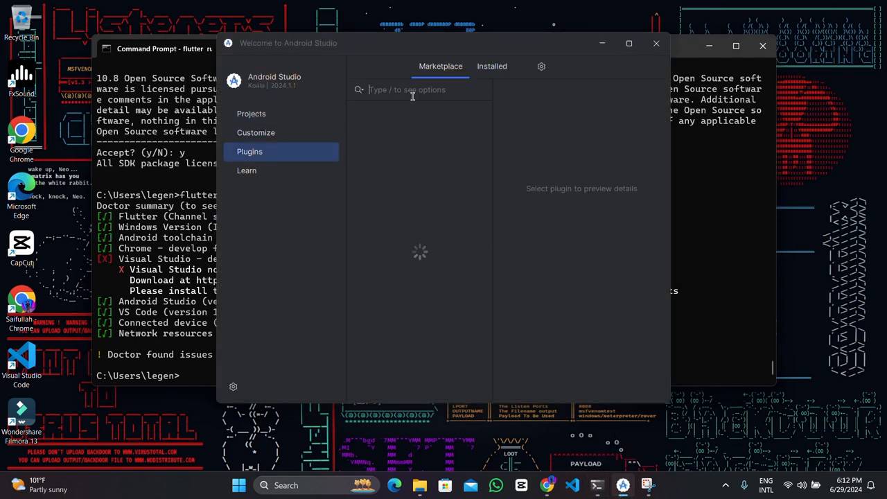
{"action": "type", "text": "flutter"}
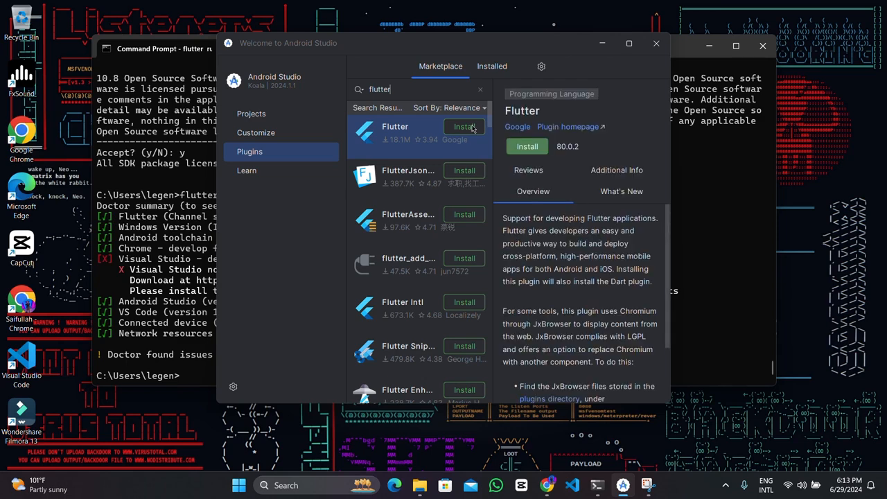
{"action": "left_click", "coordinate": [525, 147]}
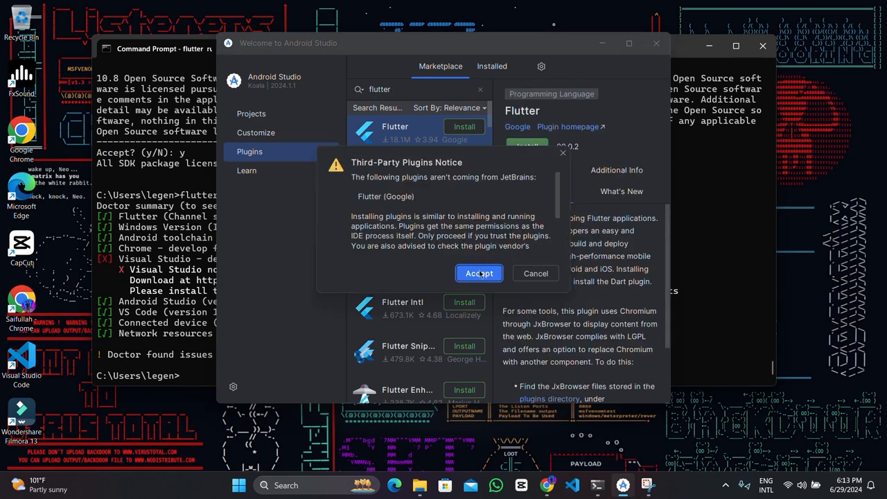
{"action": "left_click", "coordinate": [480, 275]}
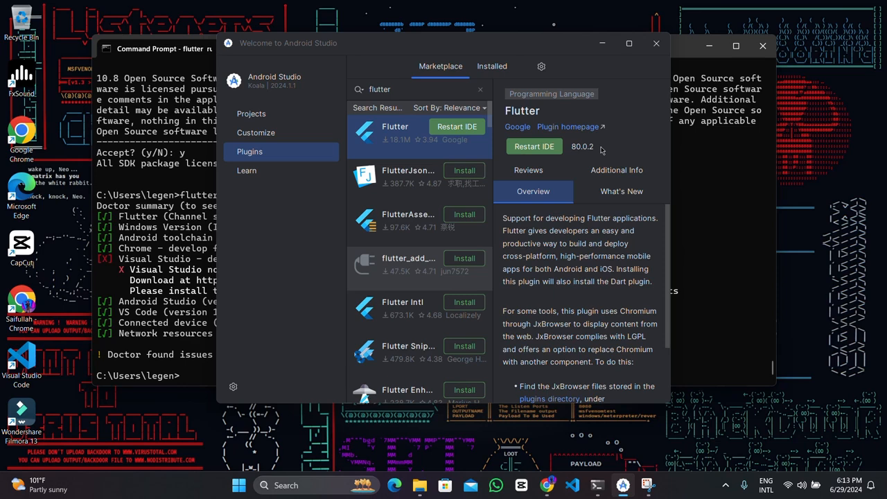
{"action": "left_click", "coordinate": [545, 152]}
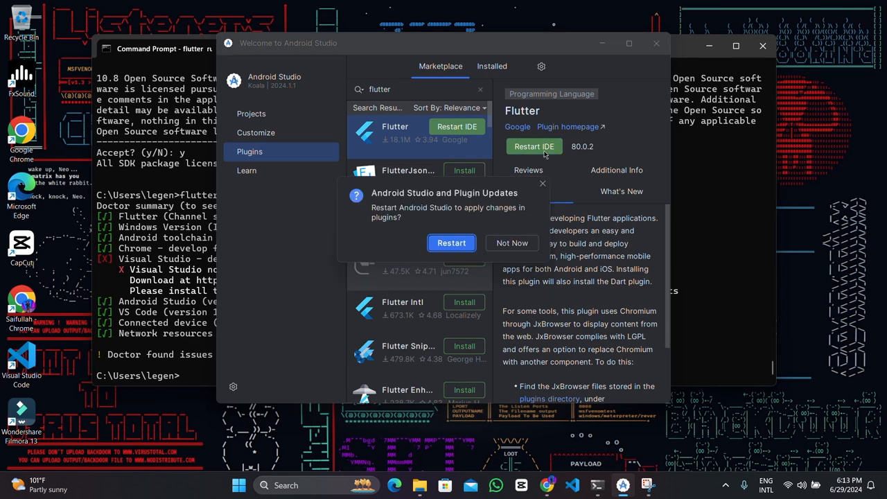
{"action": "left_click", "coordinate": [452, 243]}
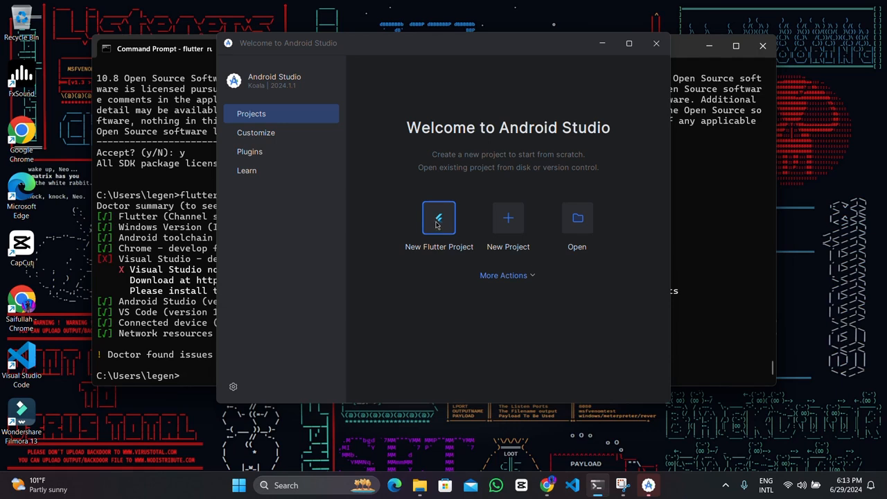
Start a new Flutter project using the Flutter generator with the SDK path set to C:\flutter\src\flutter
{"action": "left_click", "coordinate": [438, 219]}
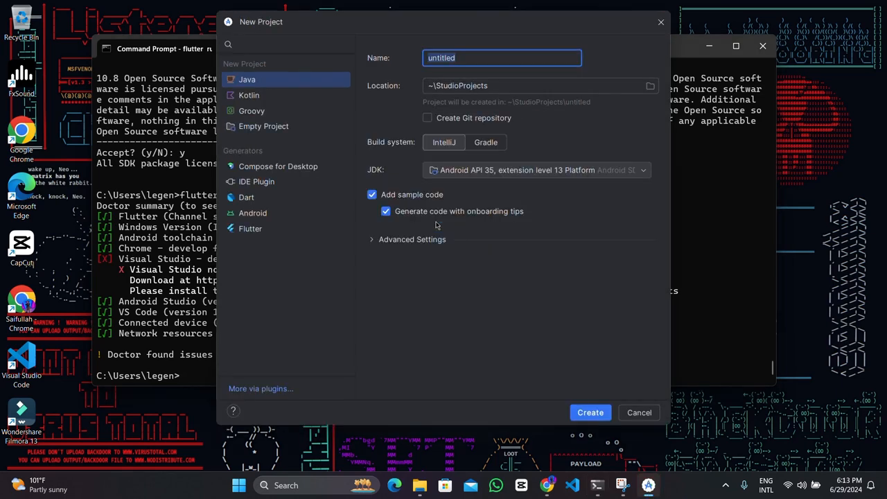
{"action": "left_click", "coordinate": [253, 232]}
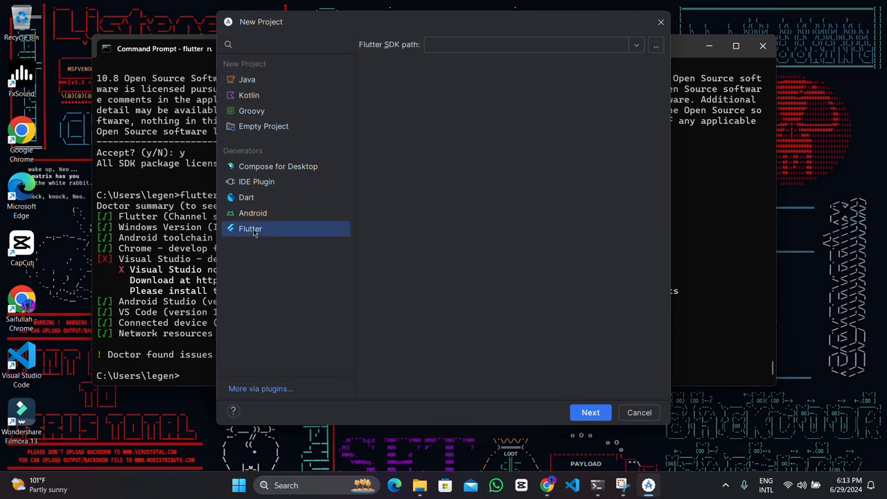
{"action": "left_click", "coordinate": [566, 43]}
{"action": "left_click", "coordinate": [655, 45]}
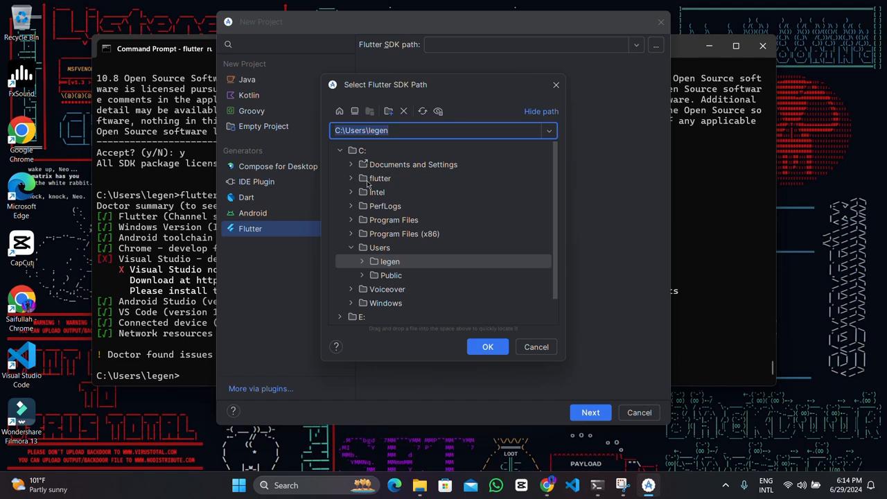
{"action": "left_click", "coordinate": [354, 152]}
{"action": "double_click", "coordinate": [376, 180]}
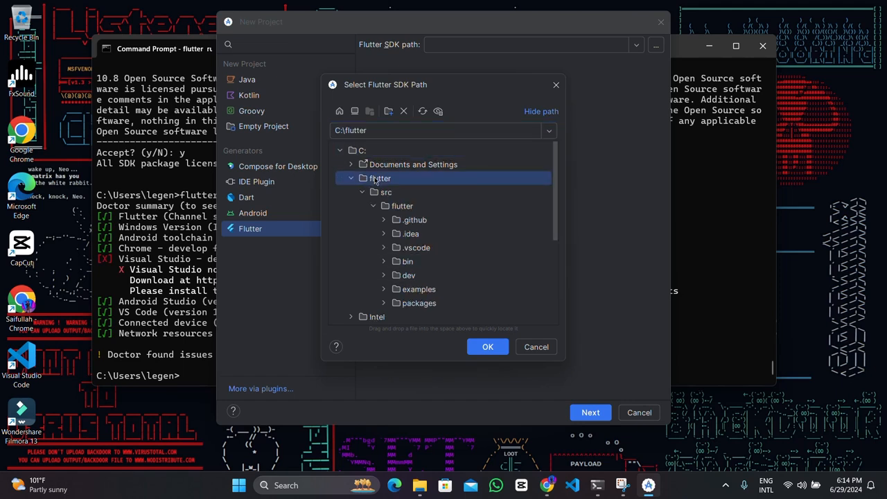
{"action": "left_click", "coordinate": [384, 194]}
{"action": "left_click", "coordinate": [395, 209]}
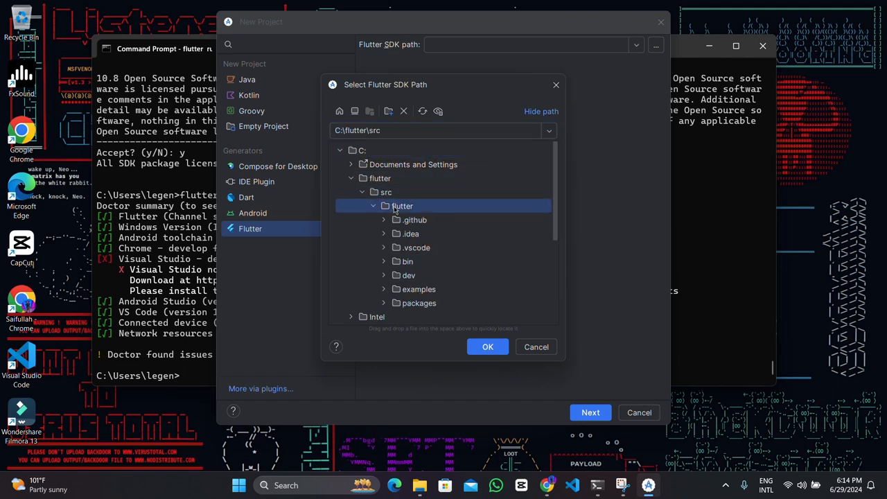
{"action": "double_click", "coordinate": [395, 210]}
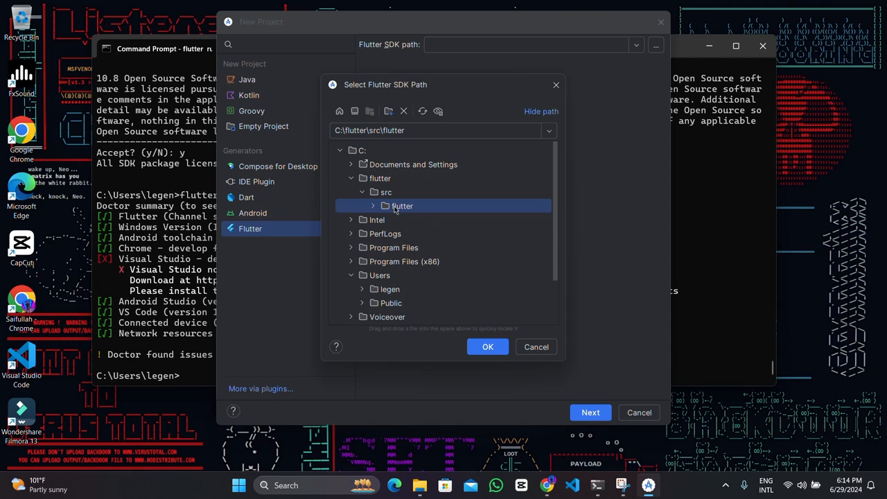
{"action": "left_click", "coordinate": [485, 346]}
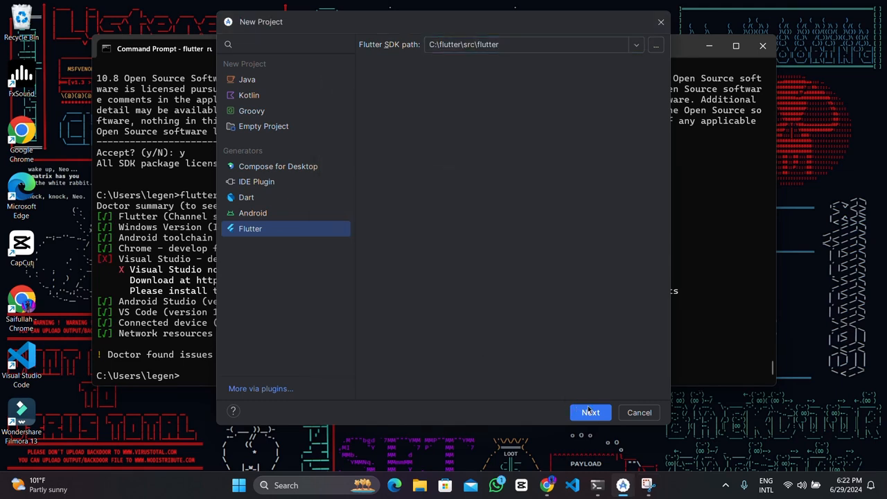
{"action": "left_click", "coordinate": [588, 412]}
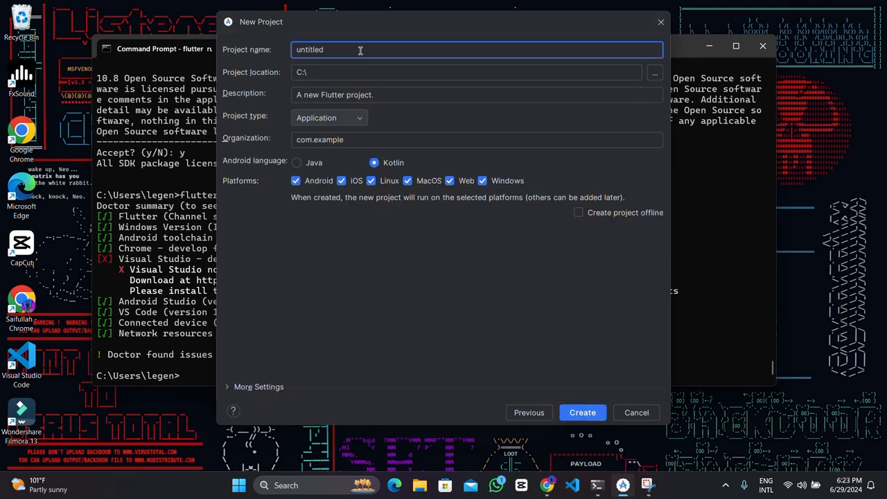
Name the project test_app, set its location to a new folder named projects on the E: drive, and create it
{"action": "double_click", "coordinate": [361, 50]}
{"action": "type", "text": "test_app"}
{"action": "left_click", "coordinate": [334, 75]}
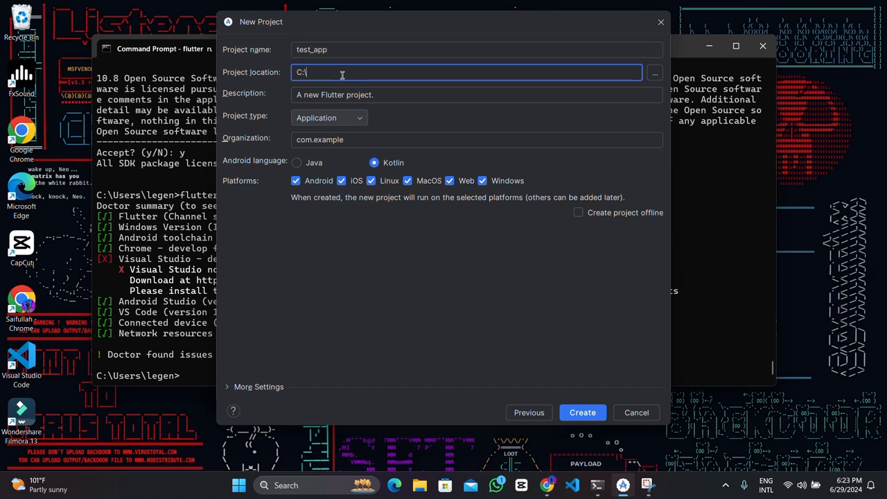
{"action": "left_click", "coordinate": [655, 74]}
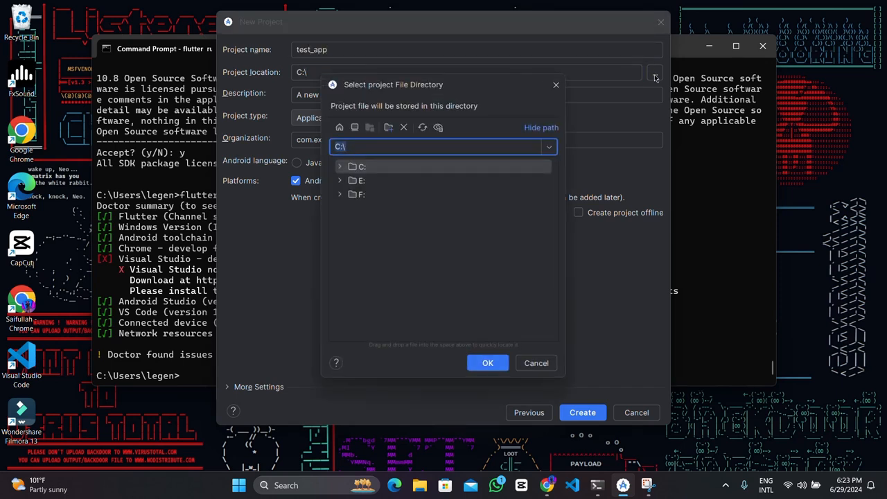
{"action": "double_click", "coordinate": [355, 181]}
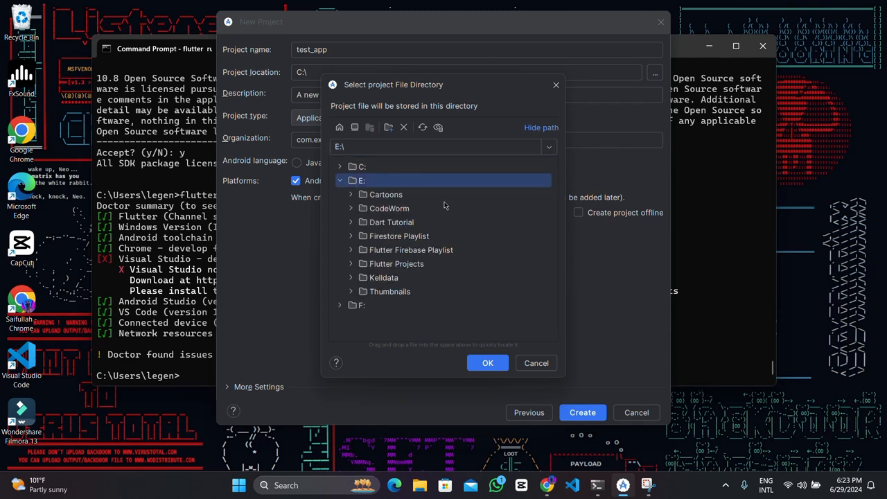
{"action": "left_click", "coordinate": [389, 128]}
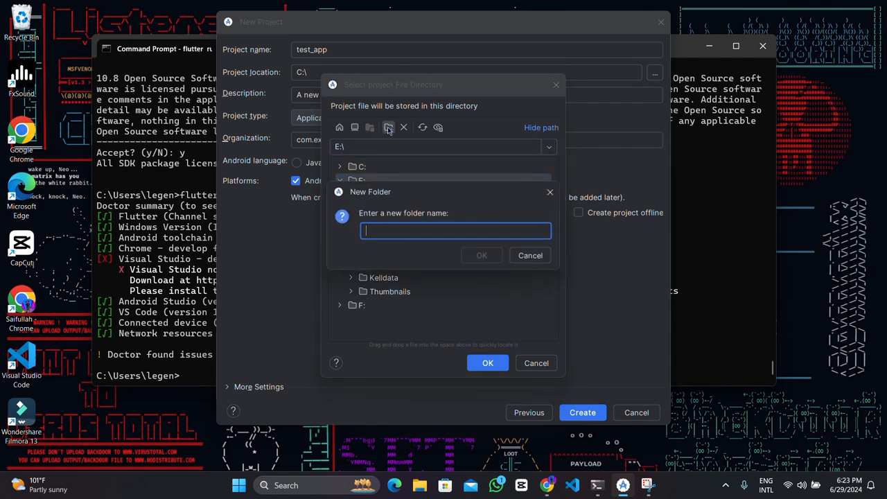
{"action": "type", "text": "projects"}
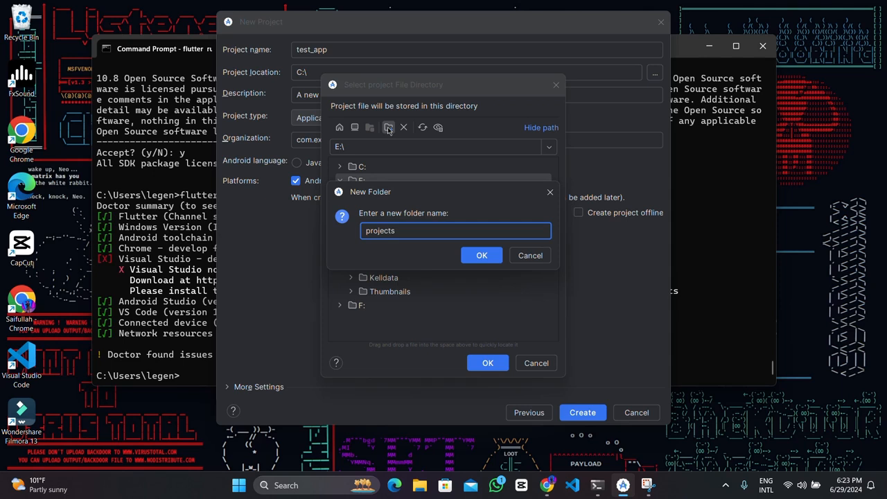
{"action": "left_click", "coordinate": [477, 255]}
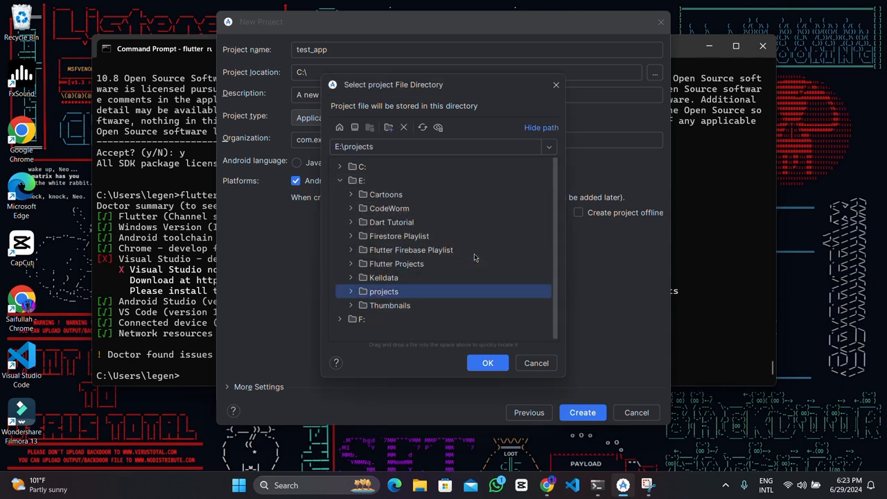
{"action": "left_click", "coordinate": [485, 363]}
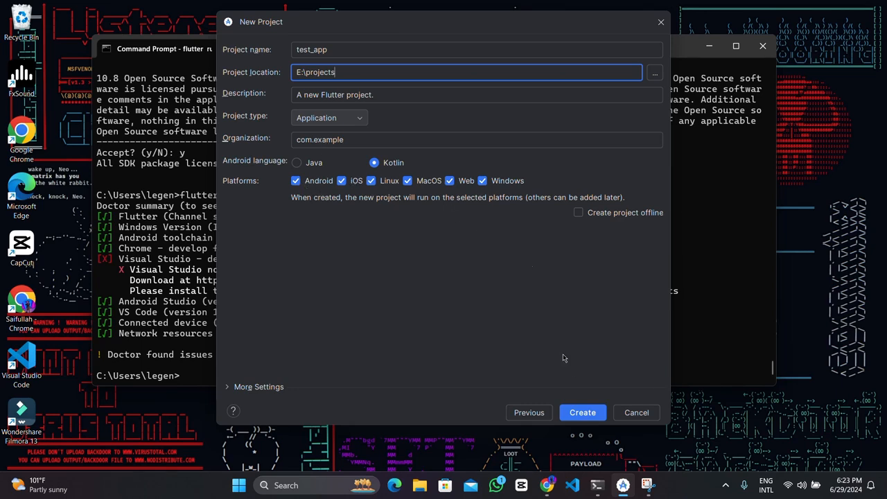
{"action": "left_click", "coordinate": [582, 413]}
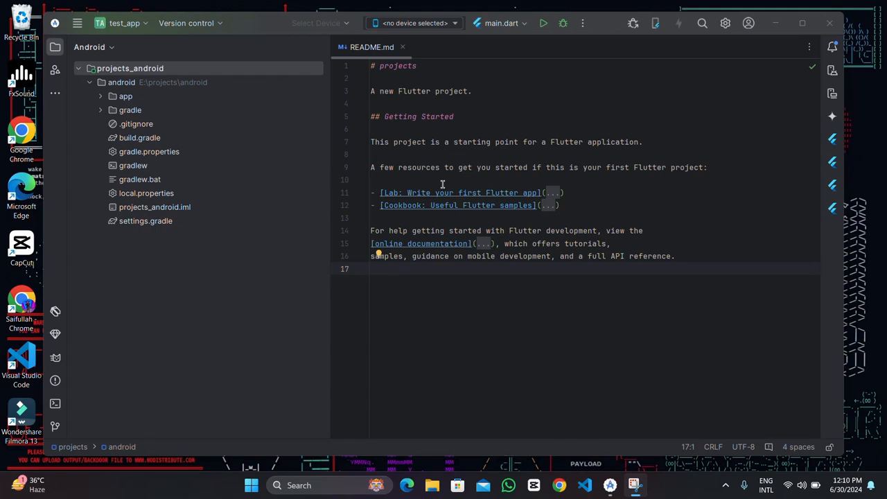
Switch the file tree to the Project view, open main.dart from the lib folder and maximize the window
{"action": "left_click", "coordinate": [107, 47]}
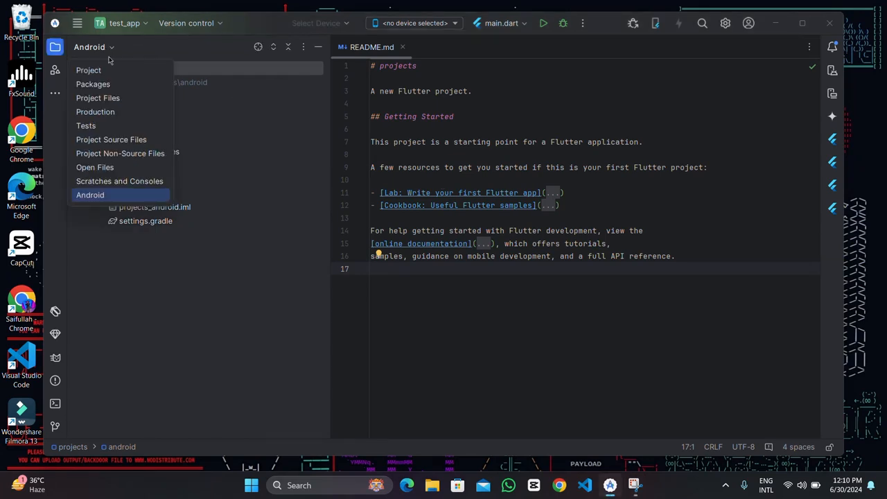
{"action": "left_click", "coordinate": [109, 72]}
{"action": "left_click", "coordinate": [79, 68]}
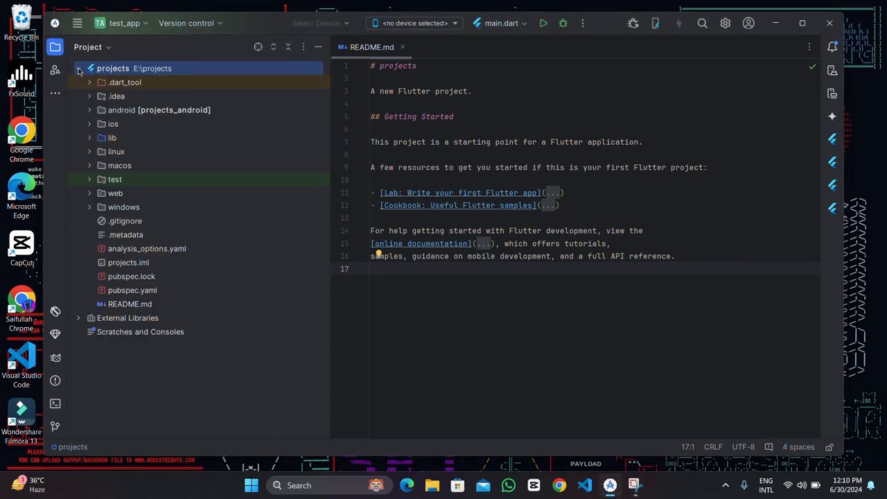
{"action": "left_click", "coordinate": [89, 137]}
{"action": "left_click", "coordinate": [120, 152]}
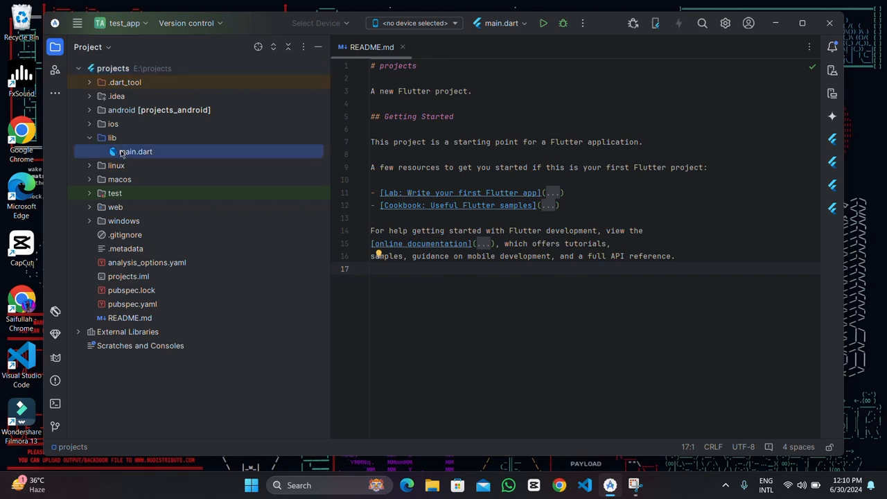
{"action": "double_click", "coordinate": [120, 153]}
{"action": "scroll", "coordinate": [493, 245], "scroll_direction": "down", "scroll_amount": 10}
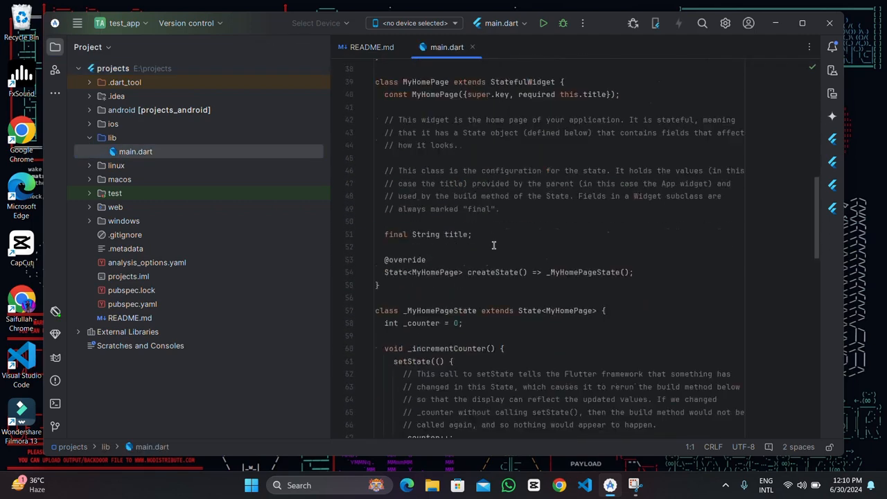
{"action": "scroll", "coordinate": [494, 244], "scroll_direction": "up", "scroll_amount": 10}
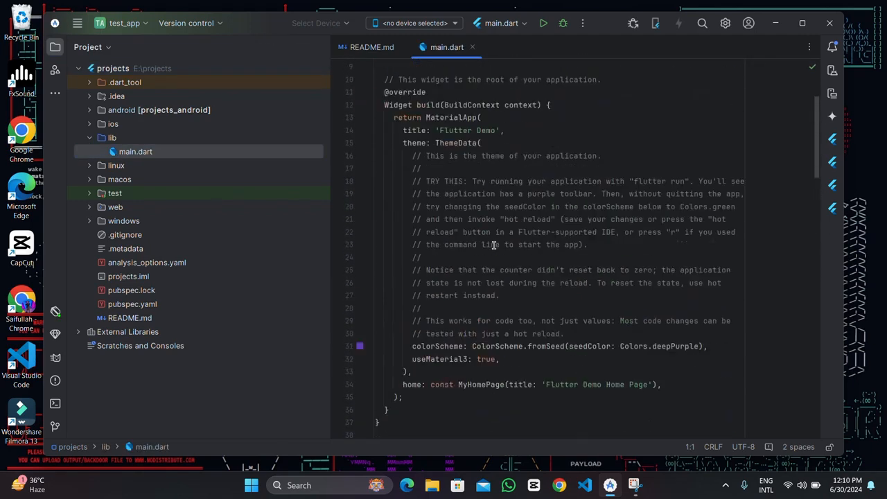
{"action": "left_click", "coordinate": [802, 22]}
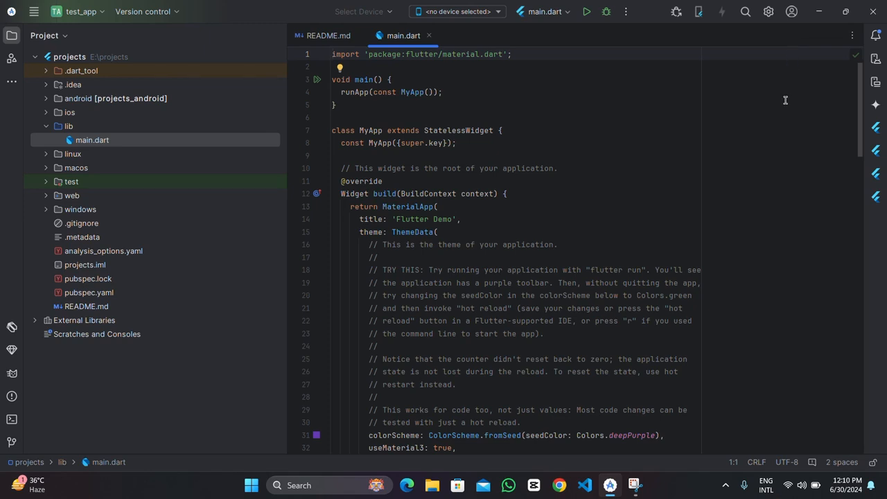
Begin creating a virtual device in the Device Manager with the Pixel 4 XL phone as its hardware
{"action": "left_click", "coordinate": [875, 59]}
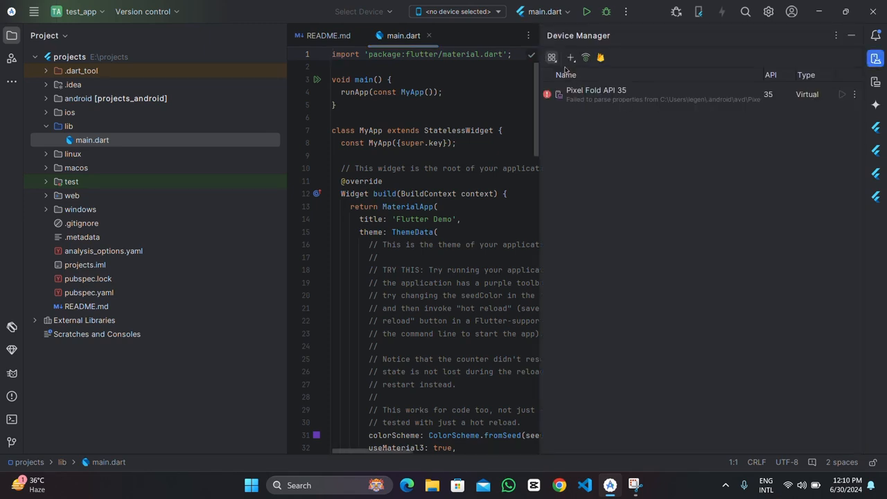
{"action": "left_click", "coordinate": [569, 59]}
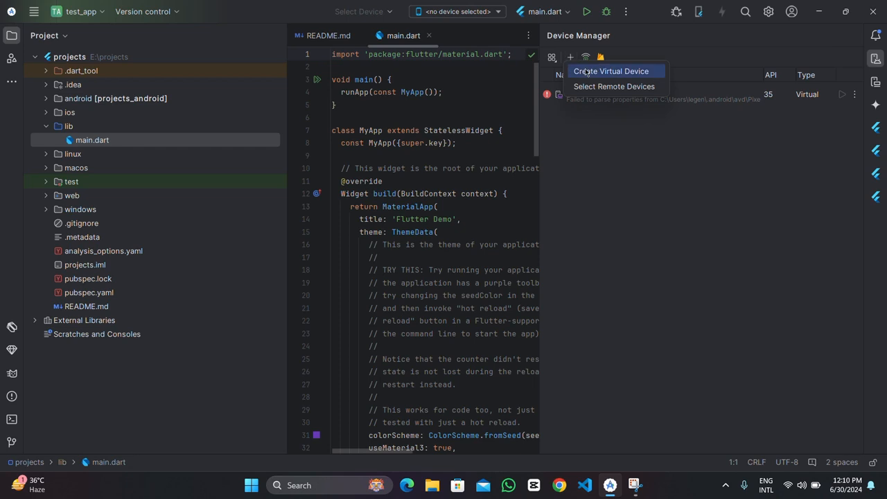
{"action": "left_click", "coordinate": [585, 71]}
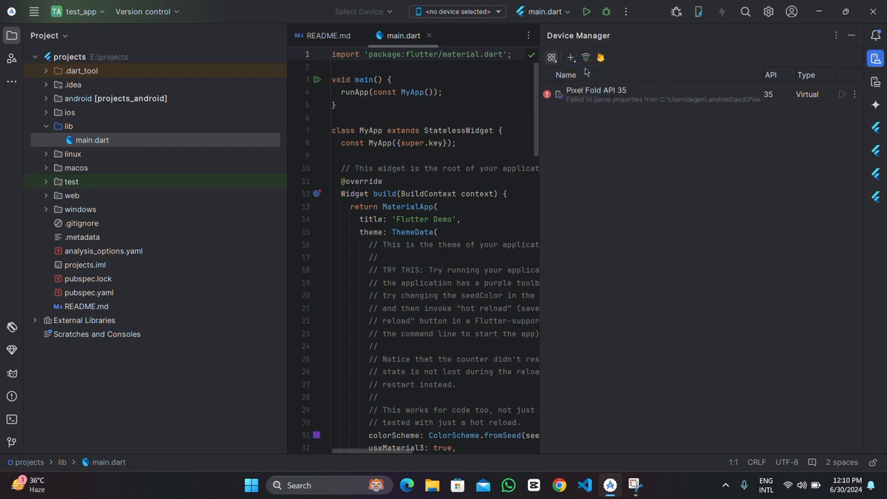
{"action": "scroll", "coordinate": [262, 277], "scroll_direction": "down", "scroll_amount": 5}
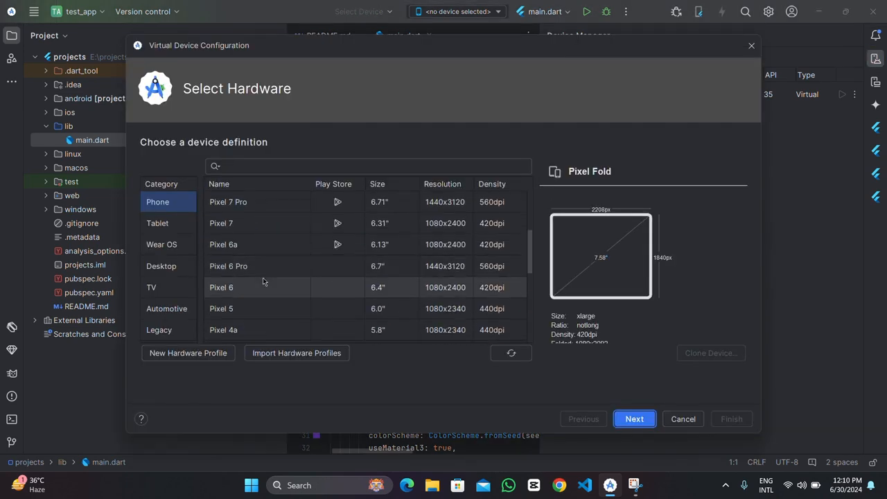
{"action": "scroll", "coordinate": [262, 277], "scroll_direction": "down", "scroll_amount": 1}
{"action": "left_click", "coordinate": [230, 285]}
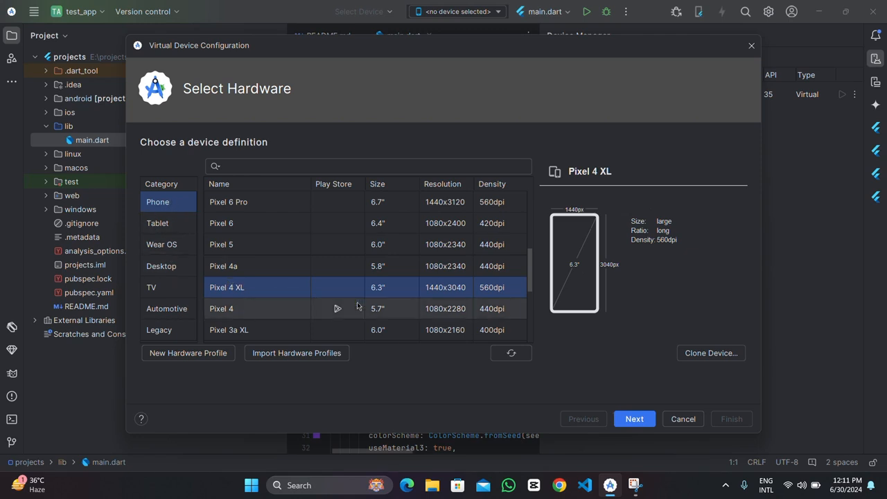
{"action": "left_click", "coordinate": [632, 422]}
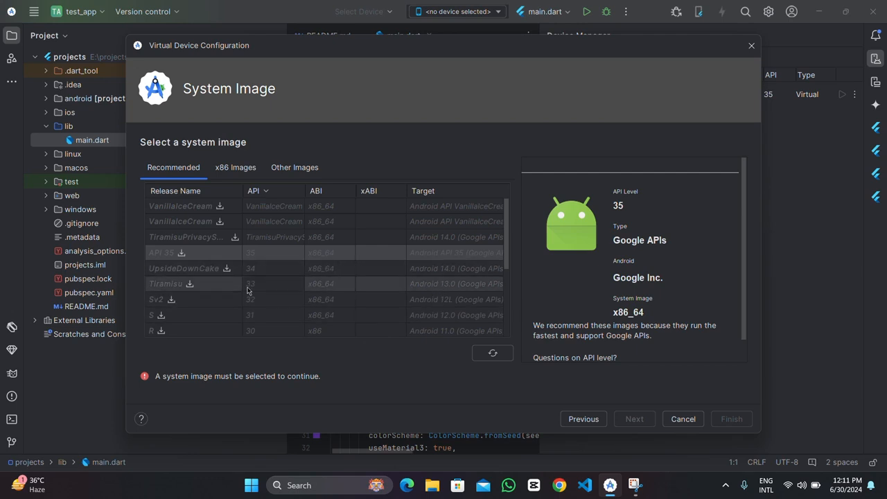
Download the Tiramisu API 33 system image and use it for the virtual device
{"action": "left_click", "coordinate": [187, 284]}
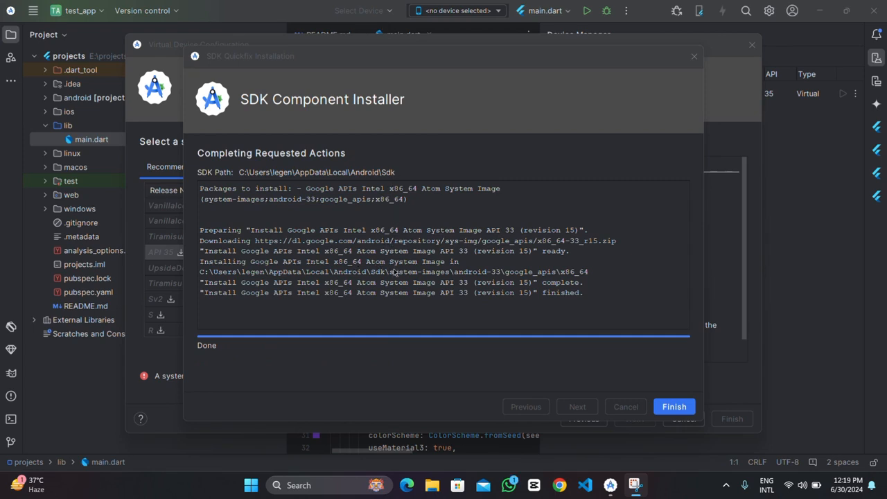
{"action": "left_click", "coordinate": [676, 408]}
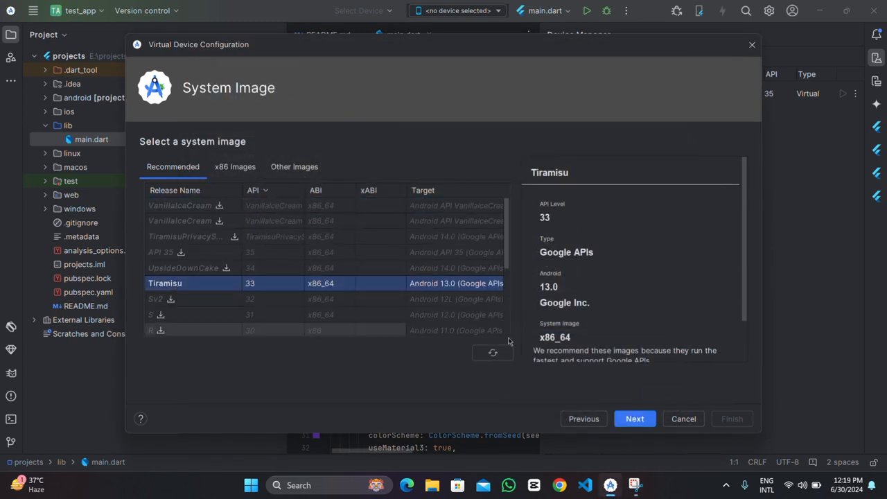
{"action": "left_click", "coordinate": [634, 418]}
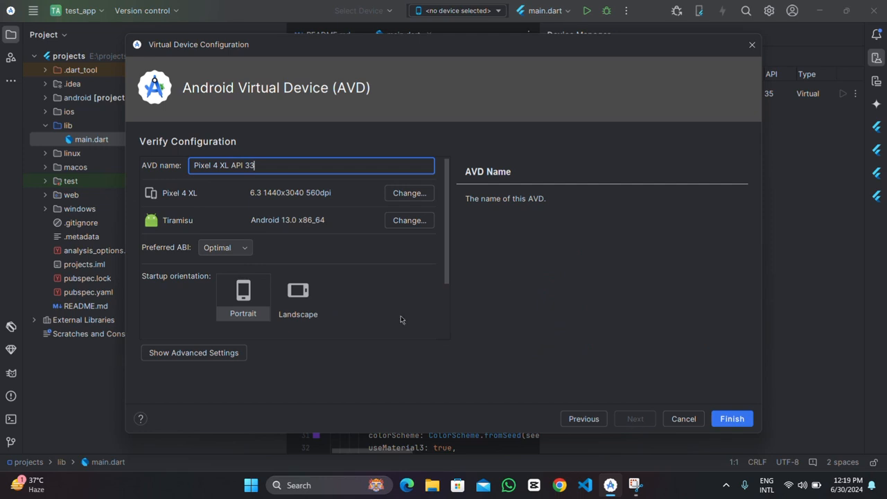
Set the virtual device's emulated graphics to Hardware and finish creating the device
{"action": "scroll", "coordinate": [331, 305], "scroll_direction": "down", "scroll_amount": 3}
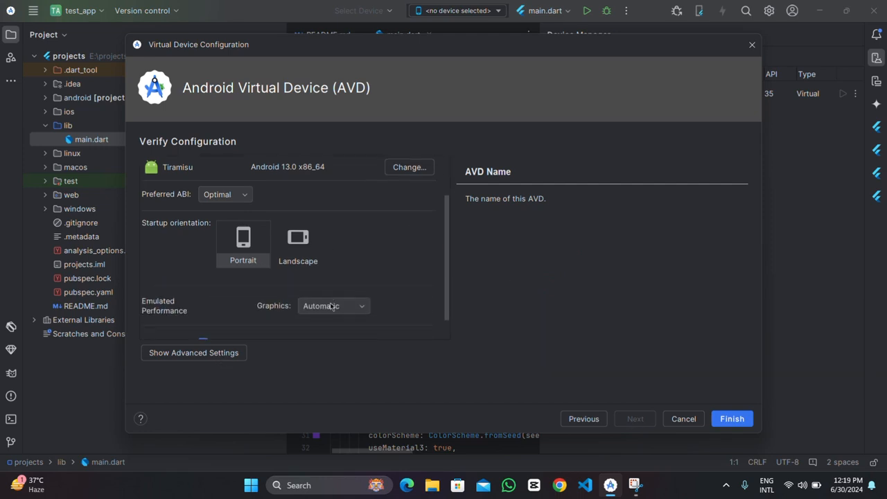
{"action": "left_click", "coordinate": [351, 281]}
{"action": "left_click", "coordinate": [329, 307]}
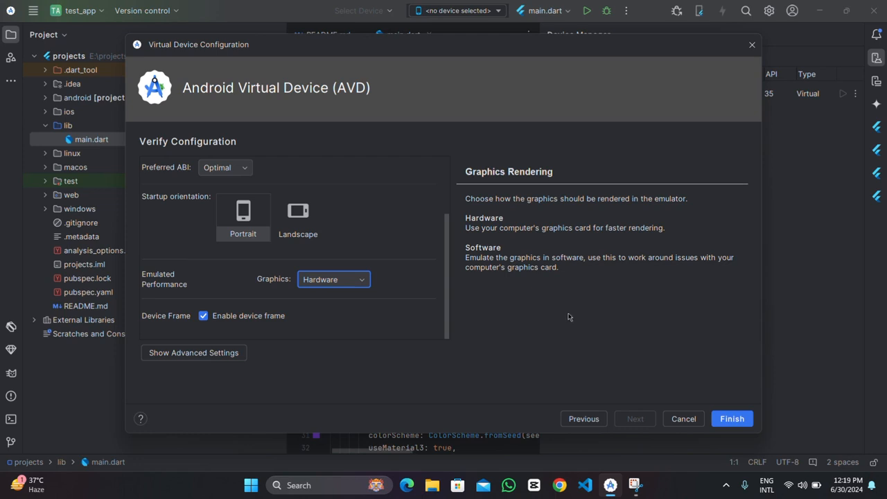
{"action": "left_click", "coordinate": [728, 420]}
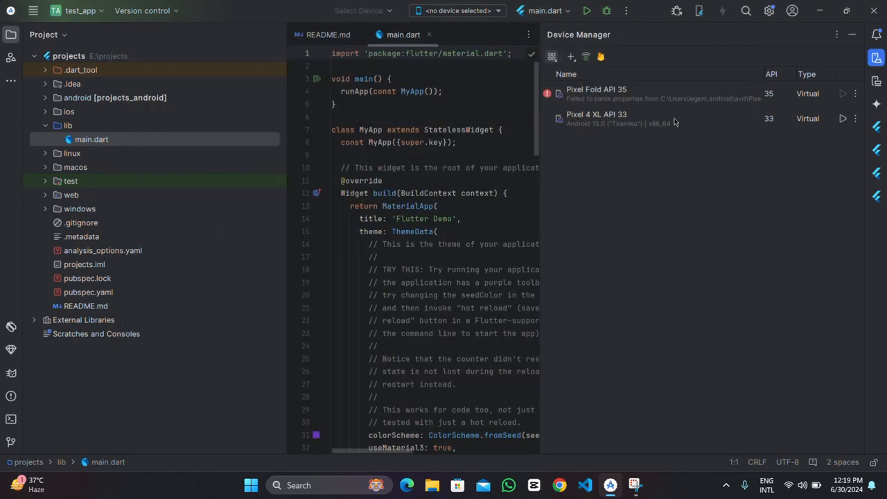
Start the Pixel 4 XL API 33 emulator and run main.dart on it
{"action": "left_click", "coordinate": [842, 120]}
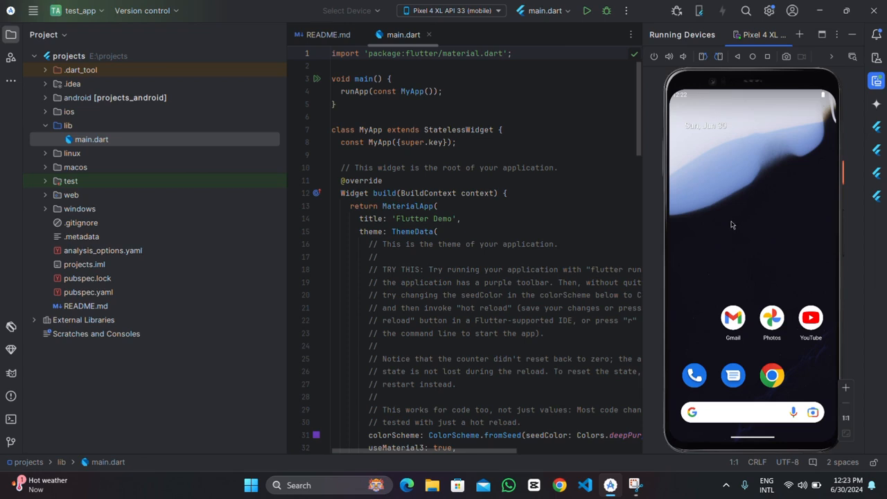
{"action": "left_click", "coordinate": [587, 12]}
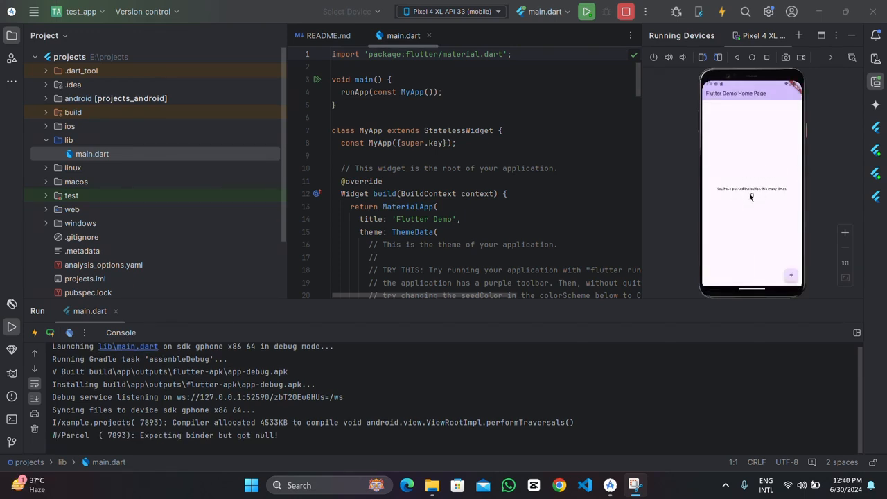
Test the running demo app by incrementing its counter six times in the emulator
{"action": "left_click", "coordinate": [789, 276]}
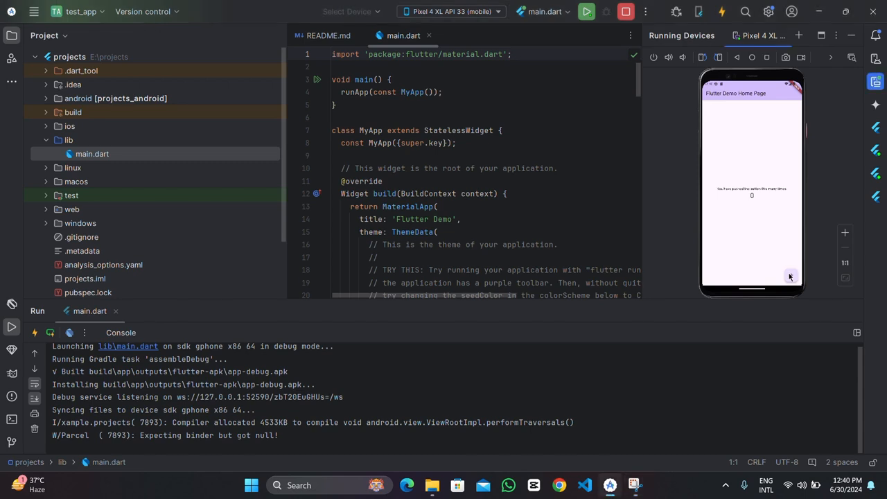
{"action": "left_click", "coordinate": [789, 276]}
{"action": "left_click", "coordinate": [789, 276]}
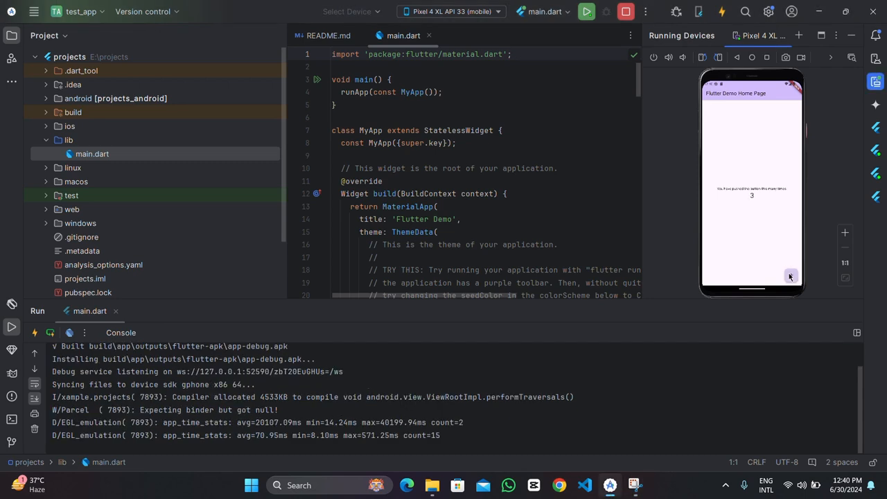
{"action": "left_click", "coordinate": [790, 276]}
{"action": "left_click", "coordinate": [790, 276]}
{"action": "left_click", "coordinate": [789, 276]}
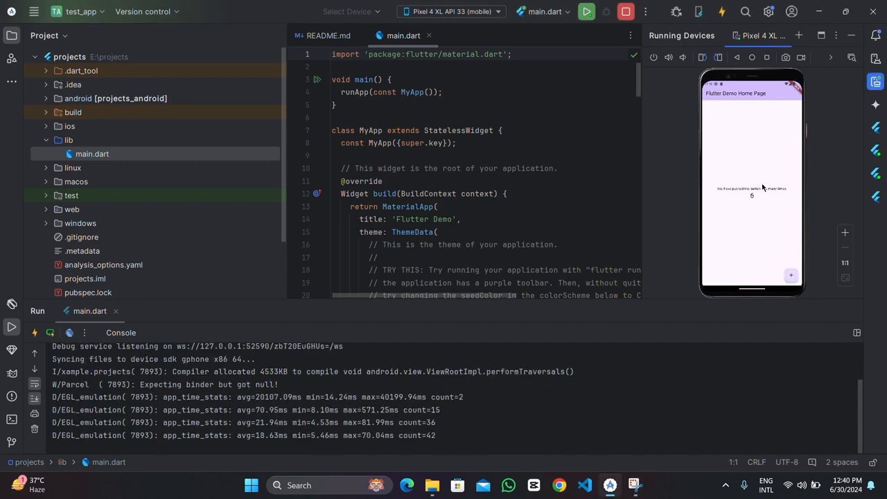